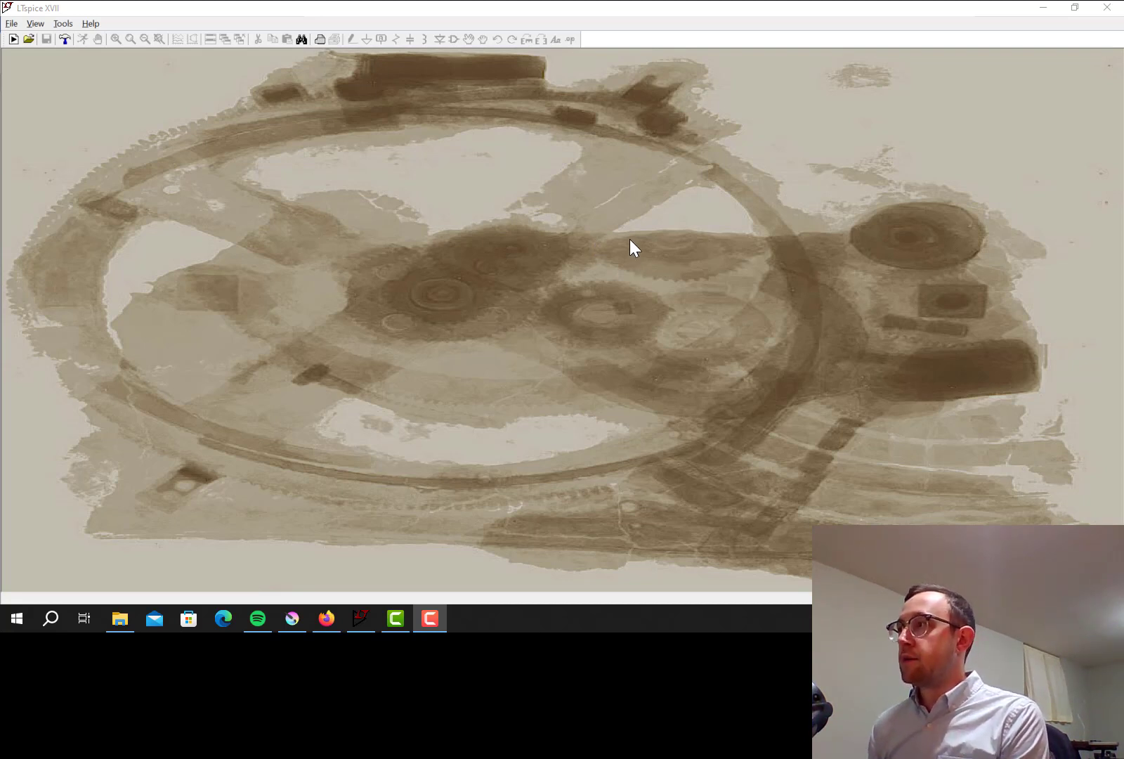
Start a new schematic and place voltage source V1 on the canvas
{"action": "left_click", "coordinate": [14, 41]}
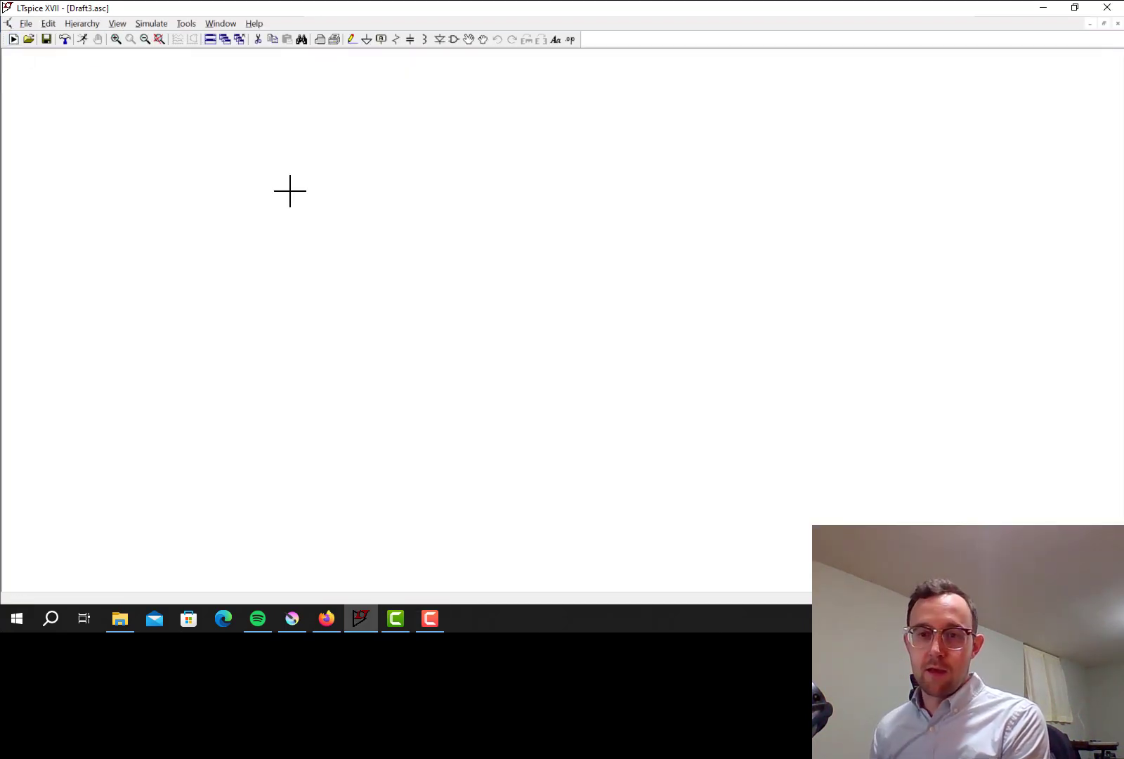
{"action": "left_click", "coordinate": [458, 42]}
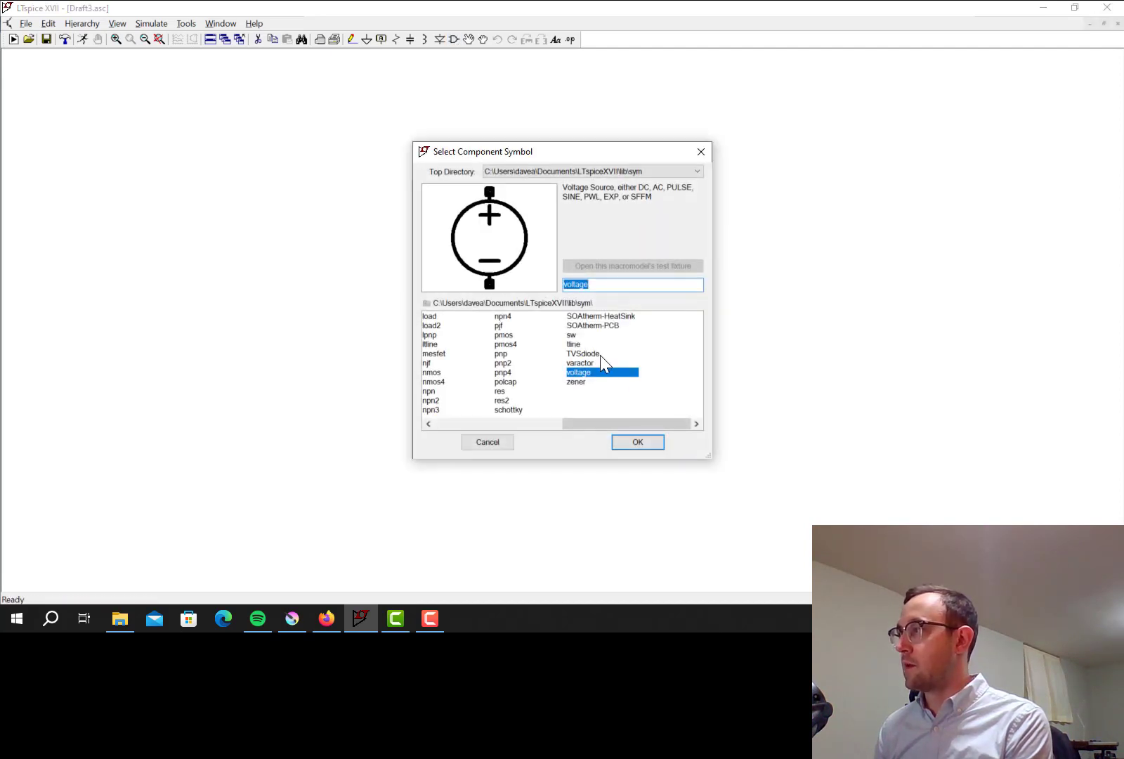
{"action": "left_click", "coordinate": [651, 443]}
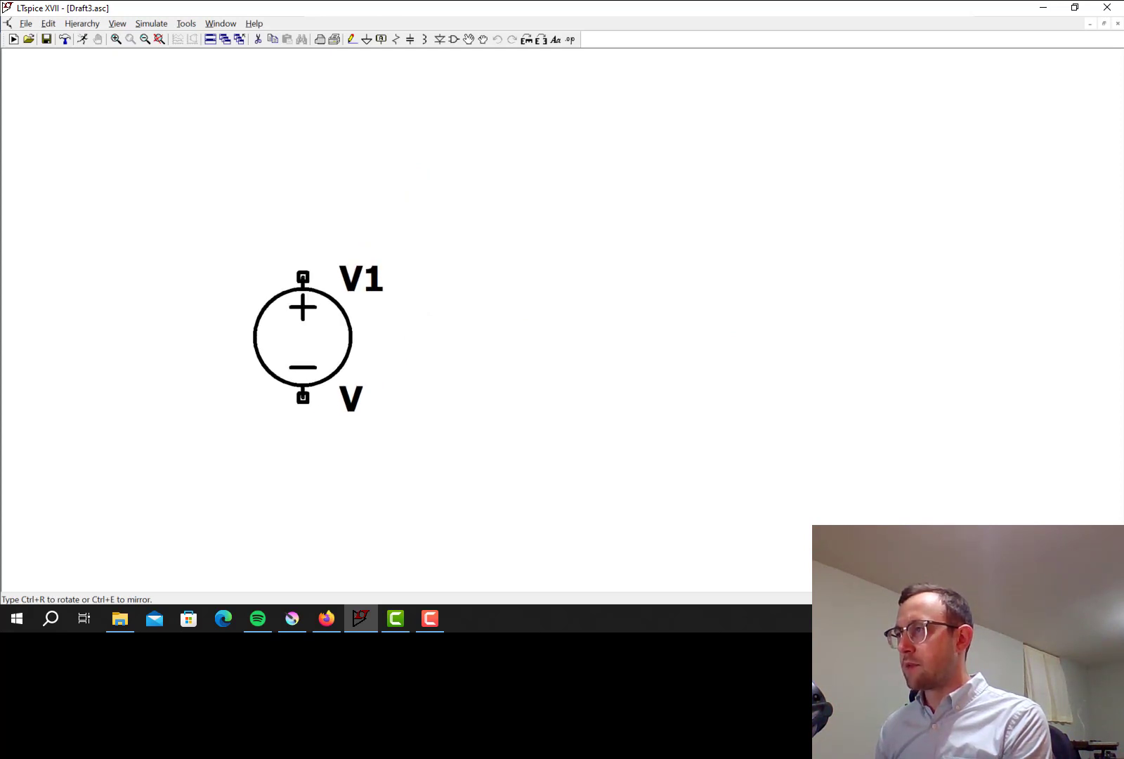
{"action": "left_click", "coordinate": [303, 253]}
{"action": "key", "text": "Escape"}
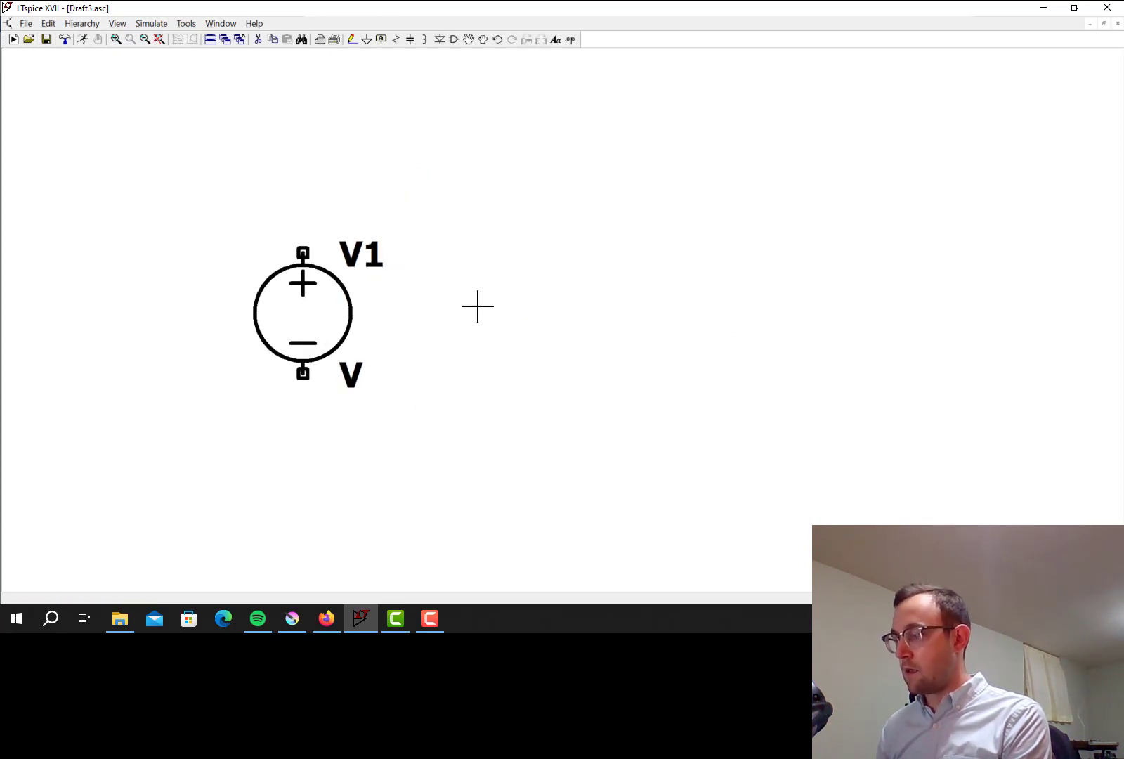
Place a horizontal resistor R1, capacitor C1 to its right, and a ground symbol below
{"action": "key", "text": "r"}
{"action": "key", "text": "ctrl+r"}
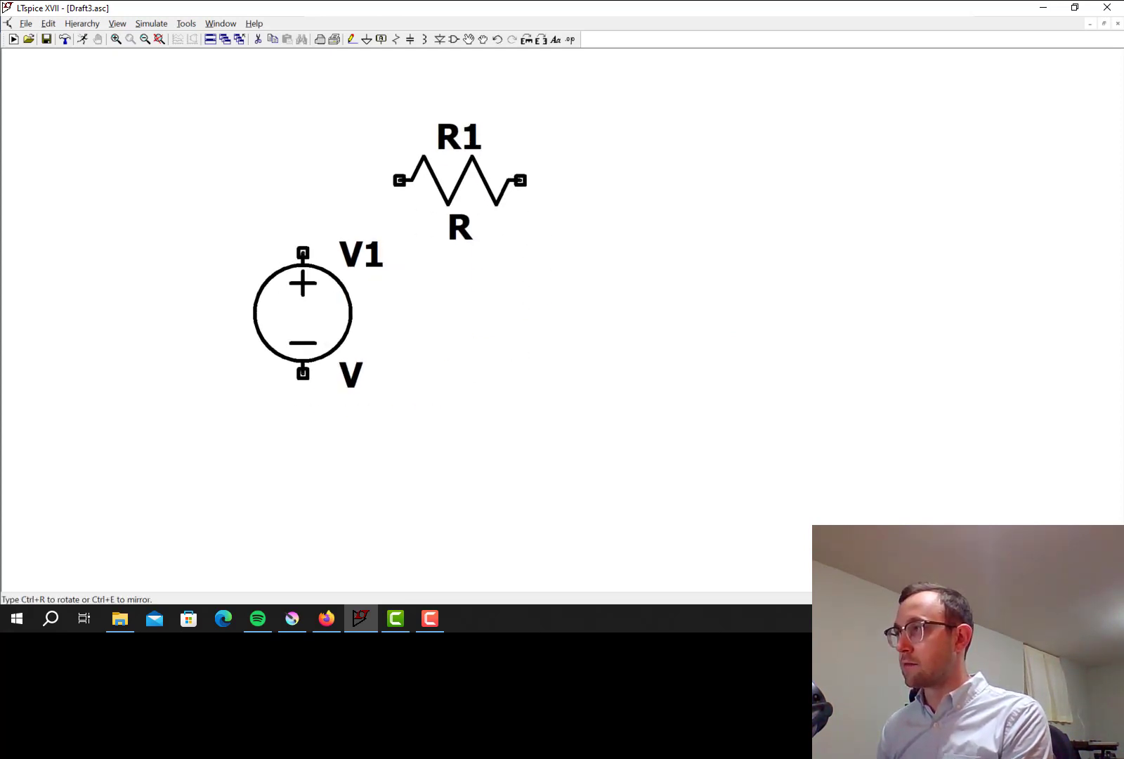
{"action": "left_click", "coordinate": [460, 204]}
{"action": "key", "text": "Escape"}
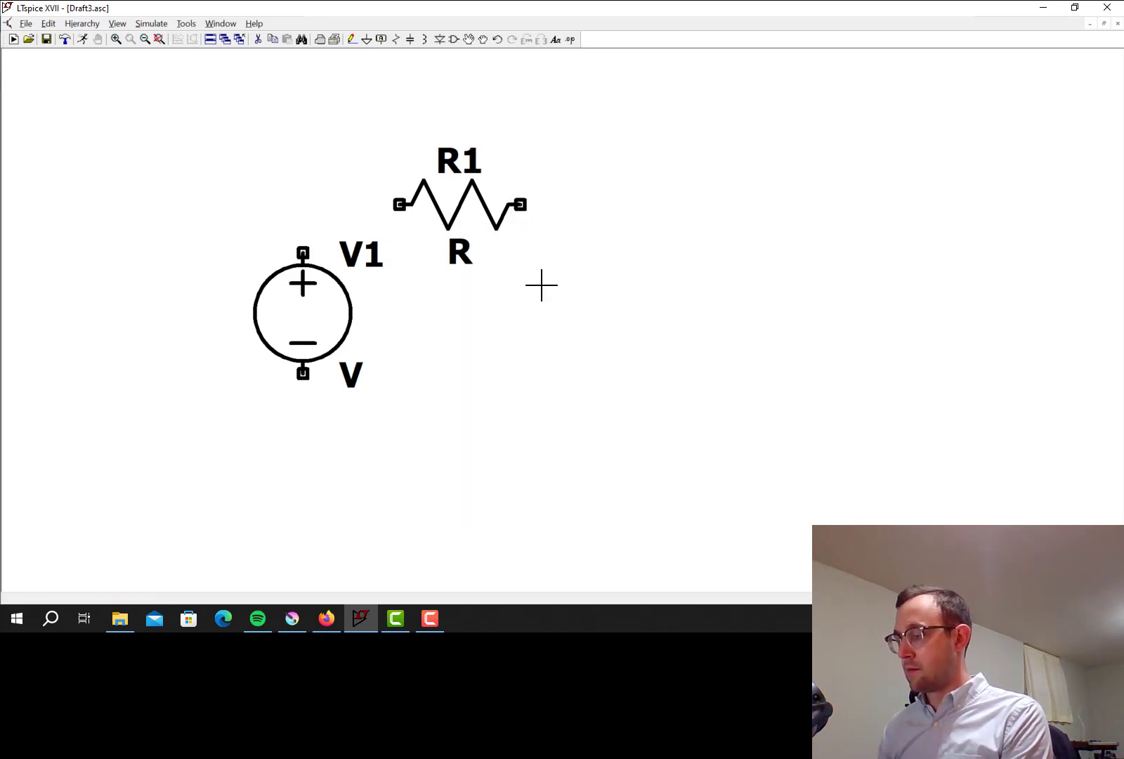
{"action": "key", "text": "c"}
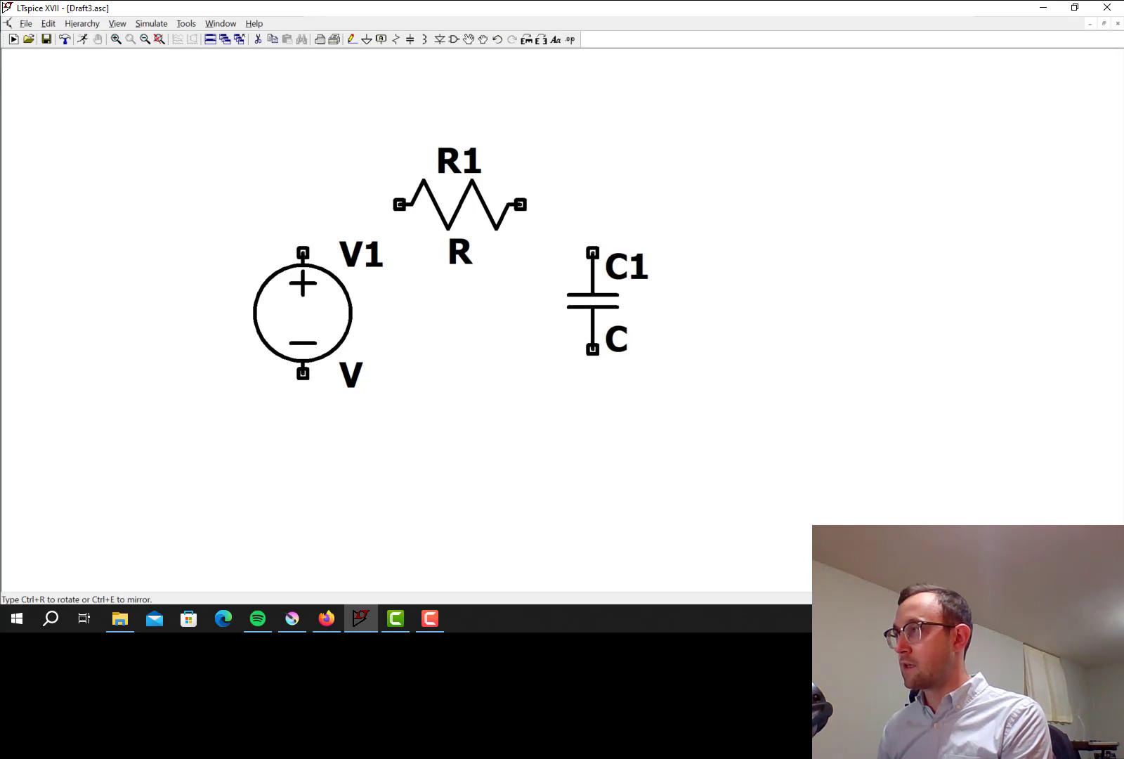
{"action": "left_click", "coordinate": [593, 301]}
{"action": "key", "text": "Escape"}
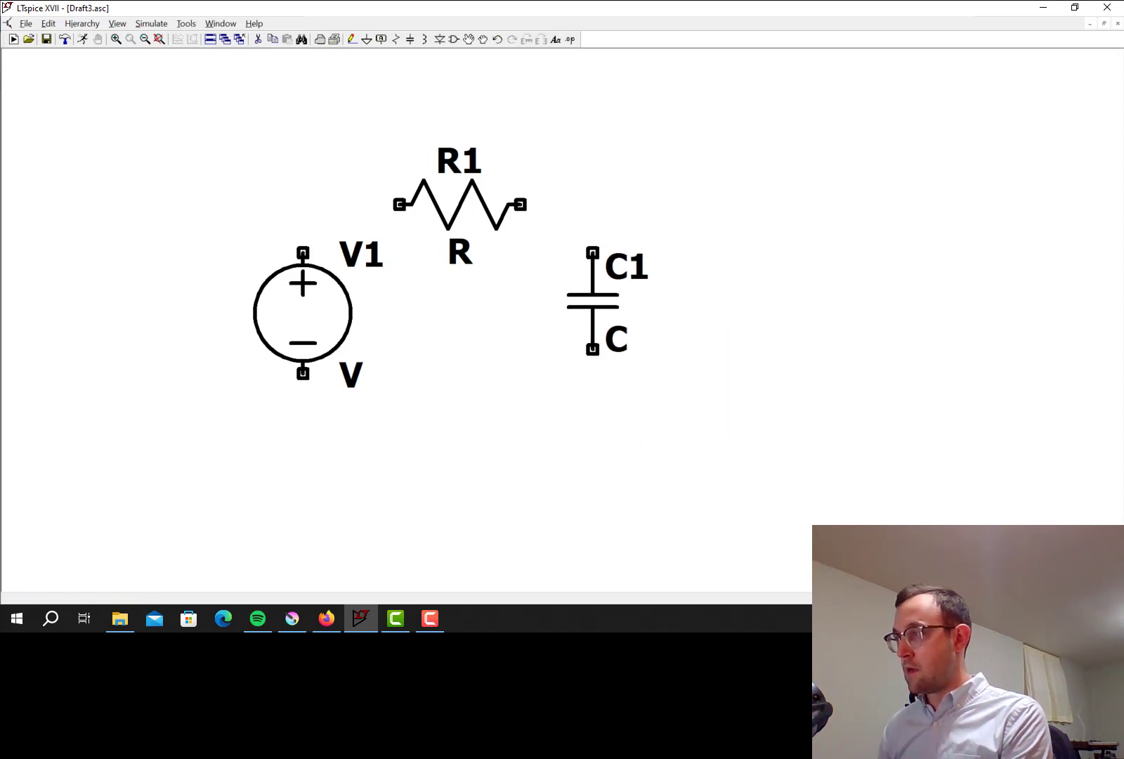
{"action": "key", "text": "g"}
{"action": "left_click", "coordinate": [399, 446]}
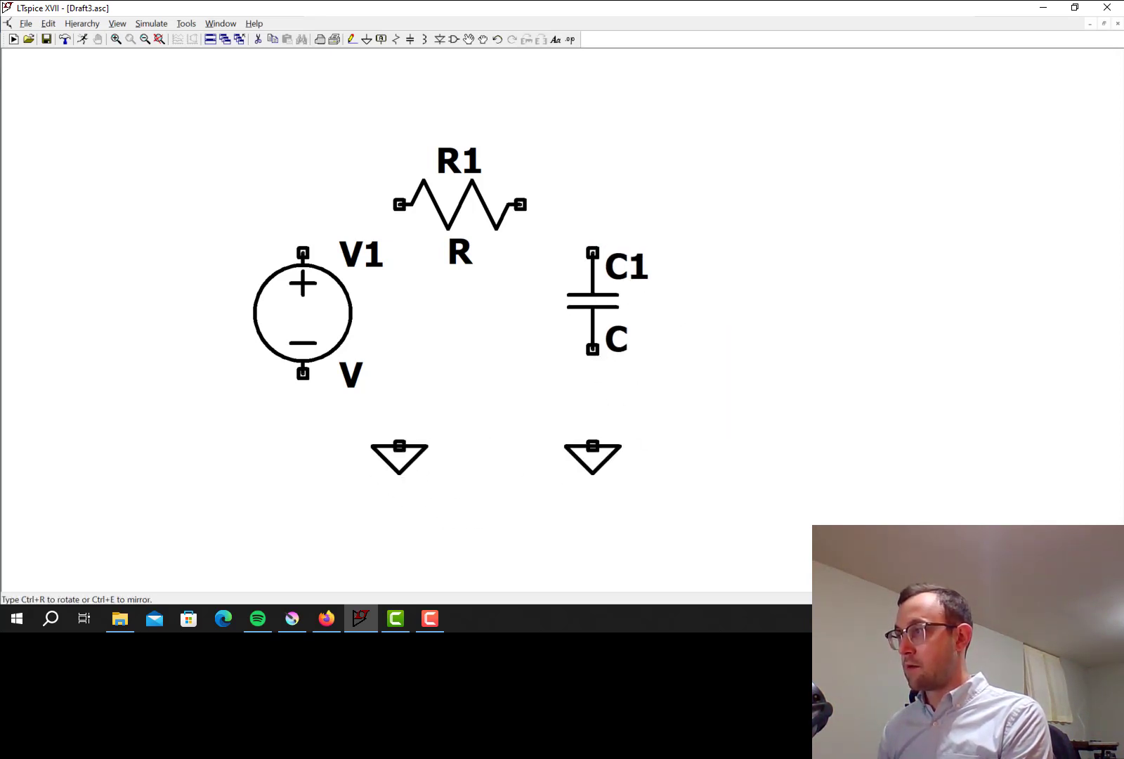
Wire V1's top to R1, R1 to C1's top, and C1's bottom back to V1
{"action": "left_click", "coordinate": [352, 39]}
{"action": "left_click", "coordinate": [303, 252]}
{"action": "left_click", "coordinate": [399, 204]}
{"action": "left_click", "coordinate": [520, 204]}
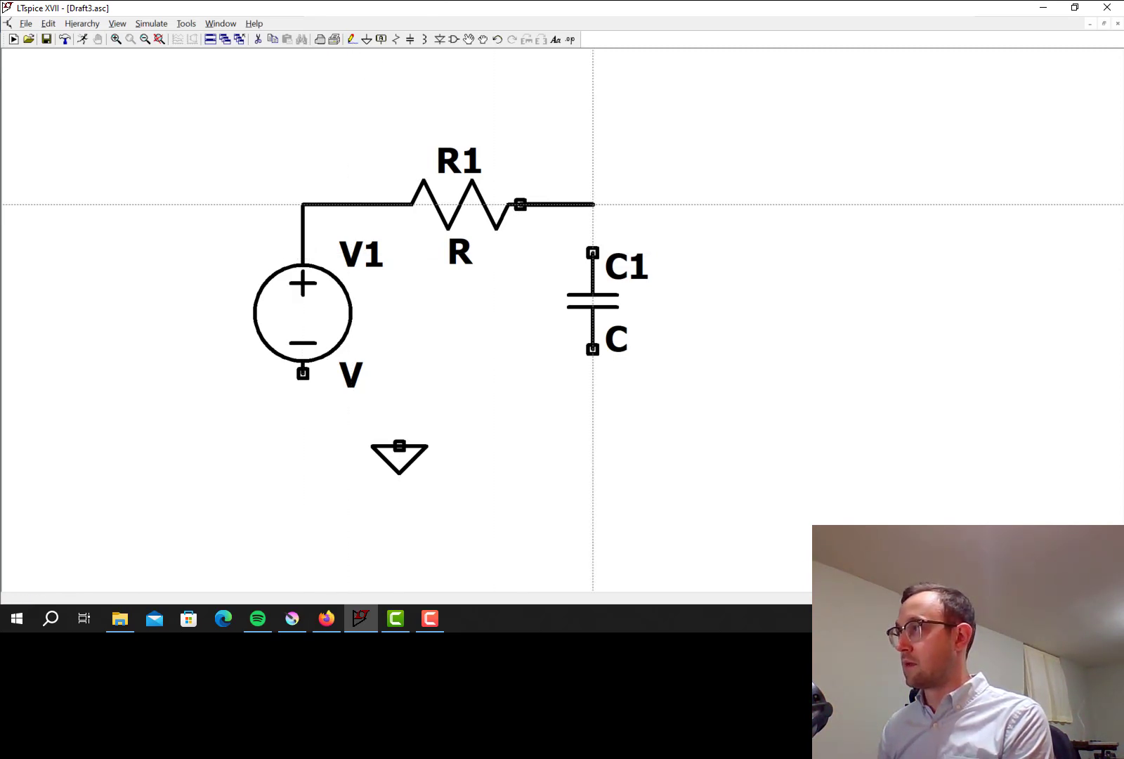
{"action": "left_click", "coordinate": [592, 252]}
{"action": "left_click", "coordinate": [592, 350]}
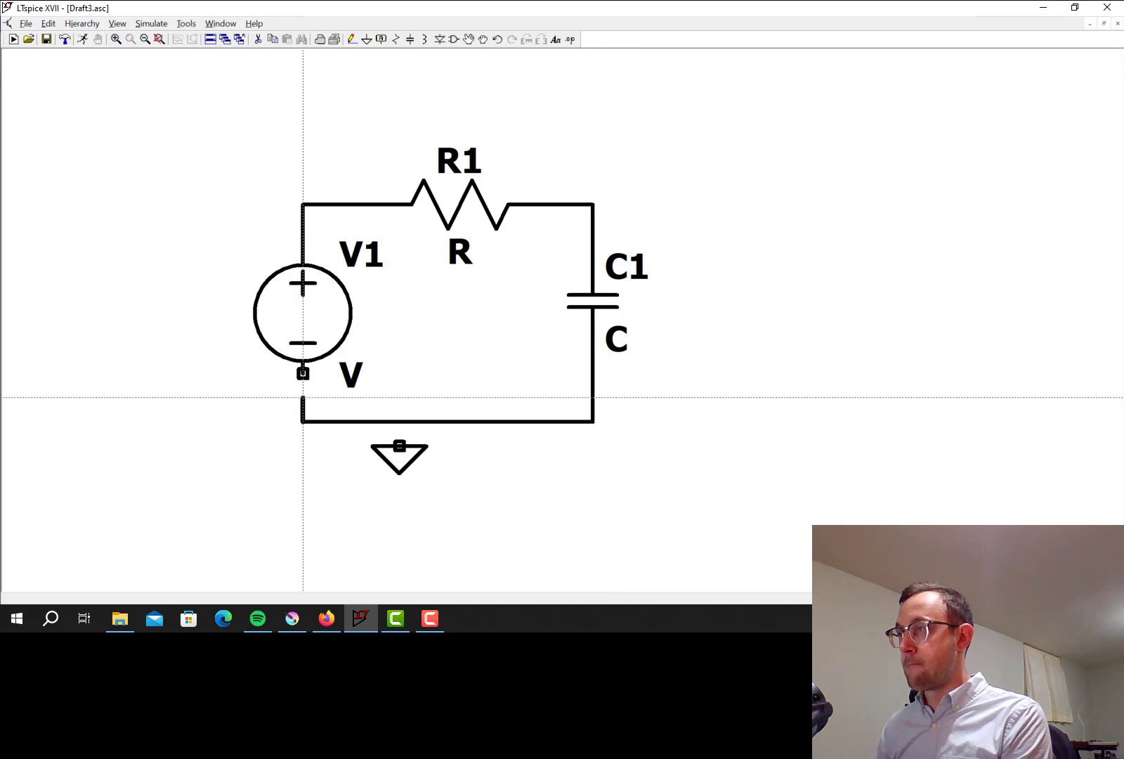
{"action": "left_click", "coordinate": [303, 373]}
{"action": "key", "text": "Escape"}
Connect the ground symbol to the bottom wire
{"action": "key", "text": "F3"}
{"action": "left_click", "coordinate": [399, 446]}
{"action": "left_click", "coordinate": [399, 422]}
{"action": "key", "text": "Escape"}
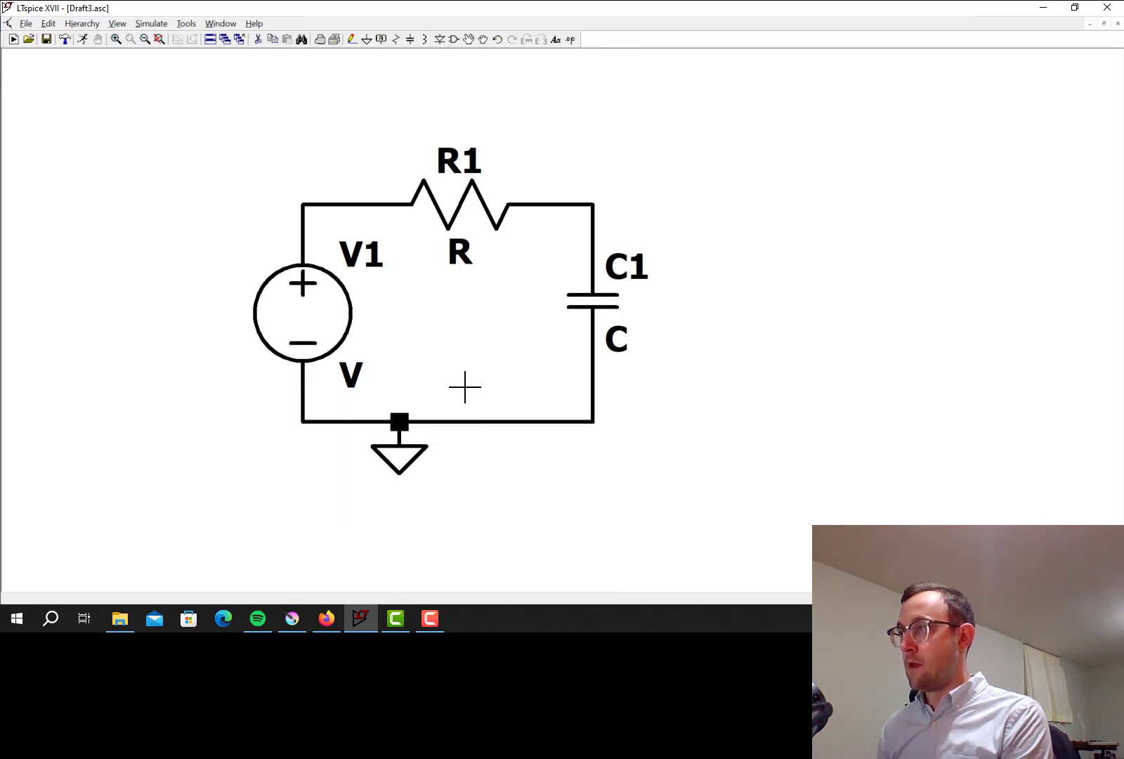
Enter an AC amplitude of 1 in V1's advanced source settings
{"action": "right_click", "coordinate": [330, 320]}
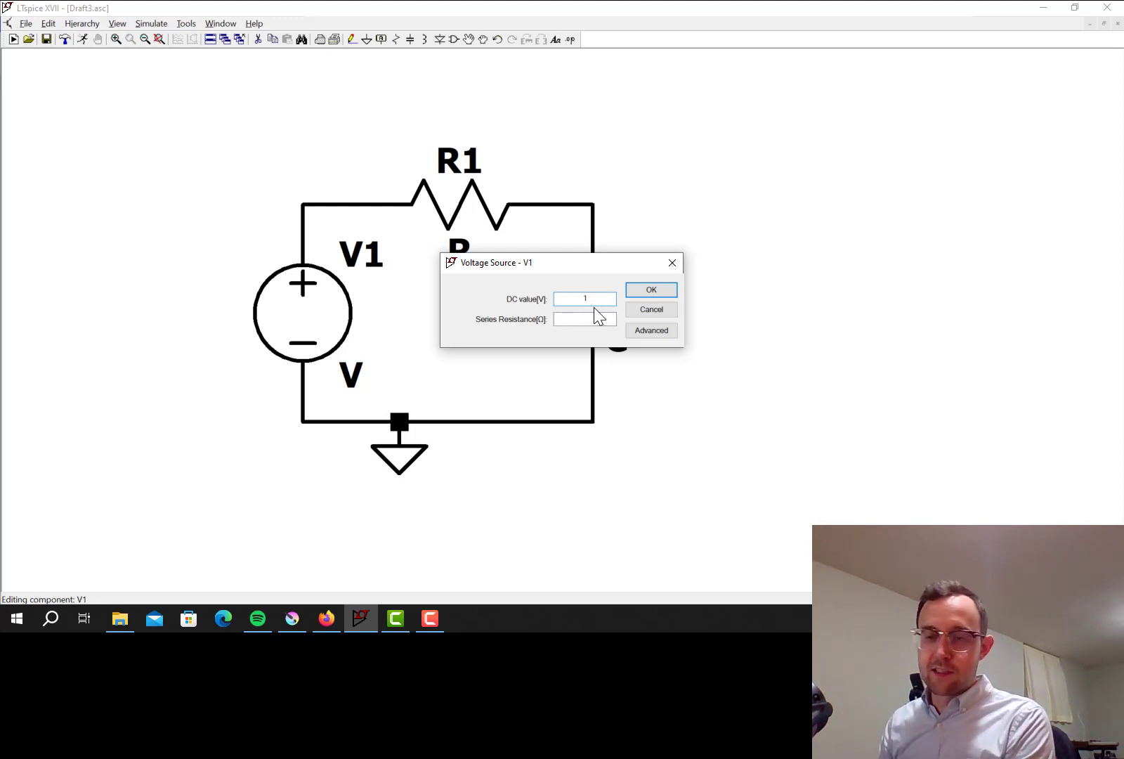
{"action": "left_click", "coordinate": [652, 330]}
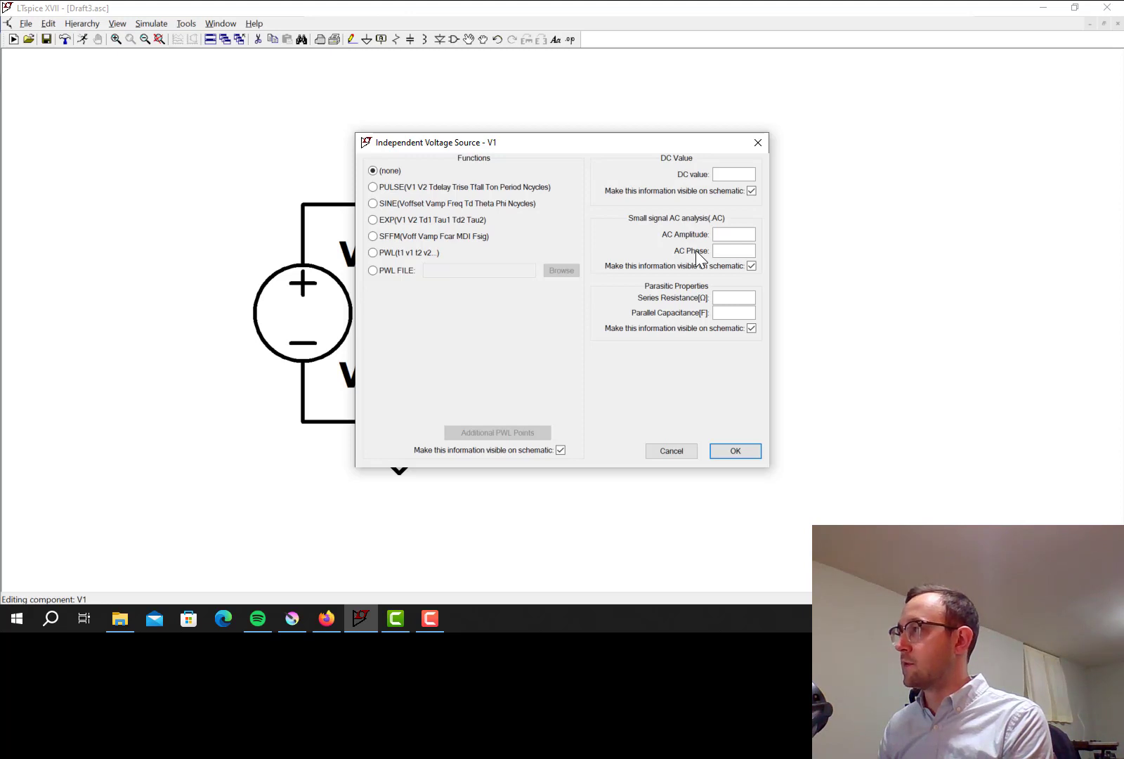
{"action": "left_click", "coordinate": [742, 237]}
{"action": "type", "text": "1"}
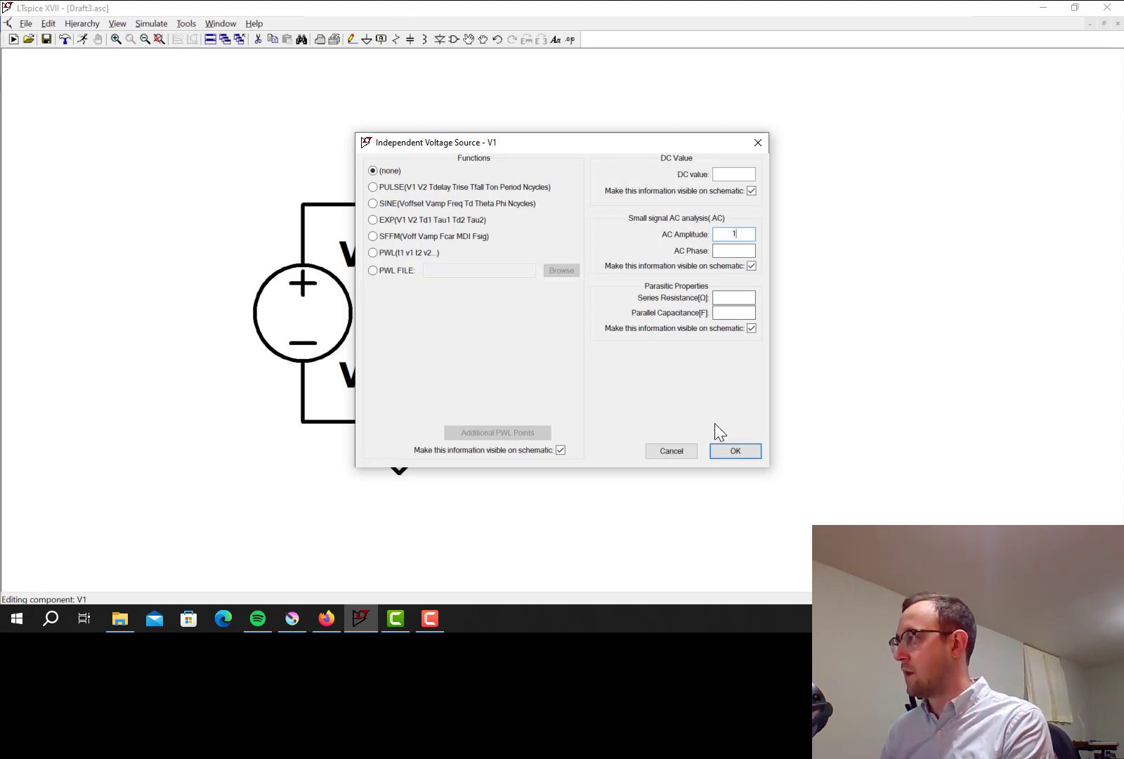
Confirm V1's AC amplitude and move the AC 1 label beside the source
{"action": "left_click", "coordinate": [734, 452]}
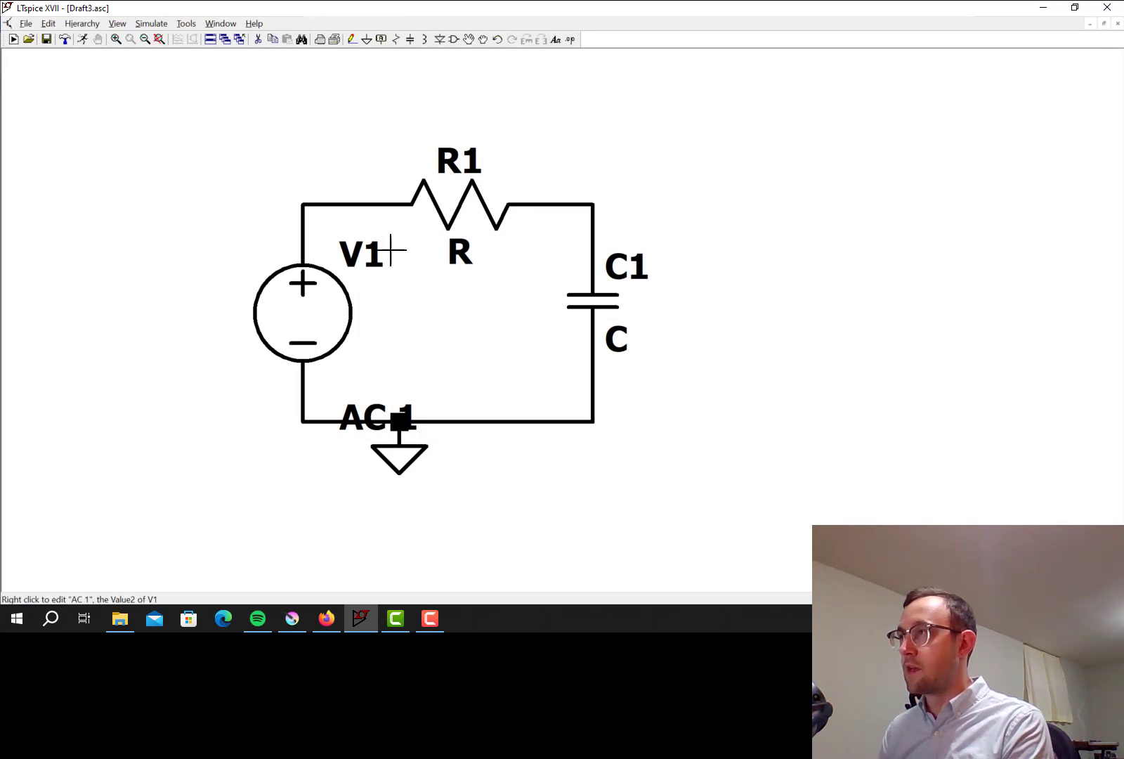
{"action": "left_click", "coordinate": [483, 39]}
{"action": "left_click", "coordinate": [358, 416]}
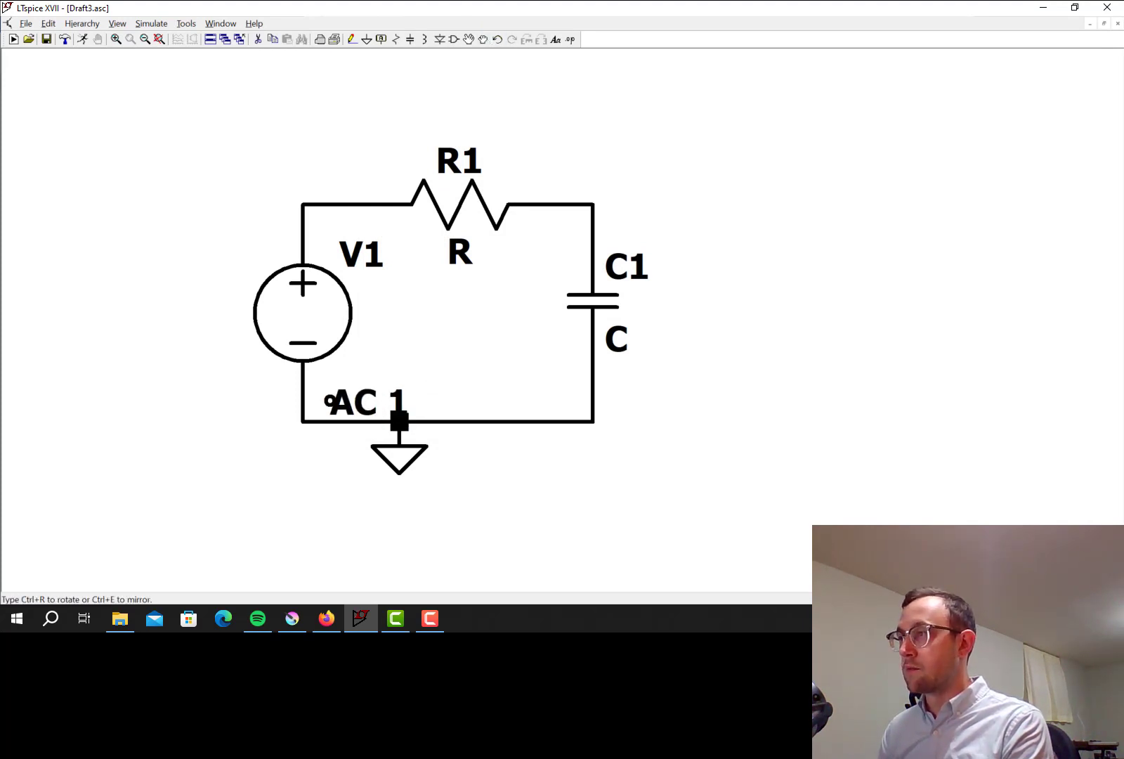
{"action": "left_click", "coordinate": [332, 367]}
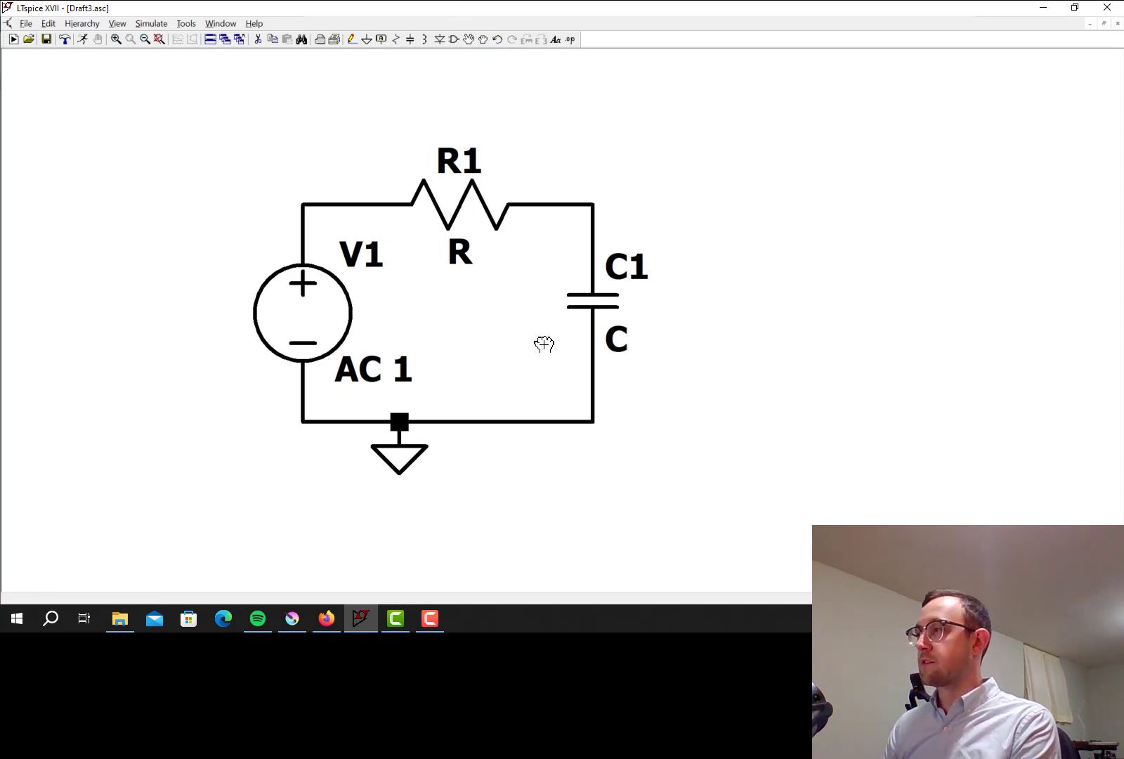
{"action": "key", "text": "Escape"}
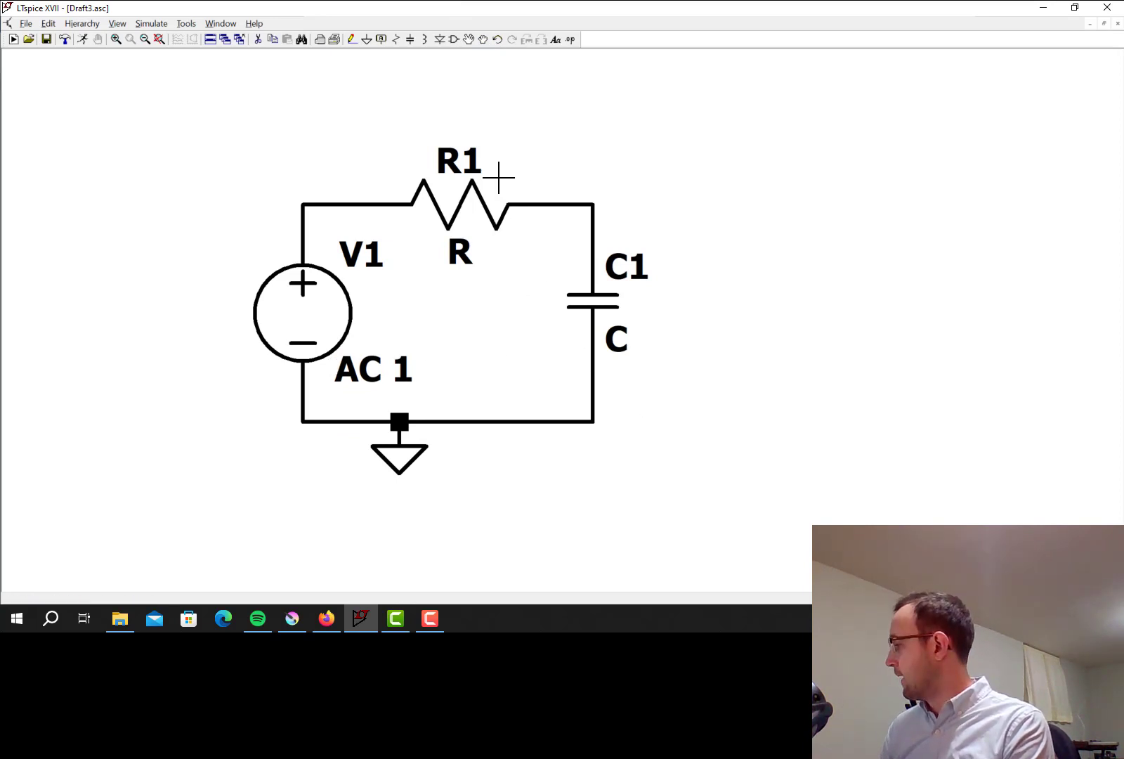
Set R1's resistance to 1k and C1's capacitance to 159n
{"action": "right_click", "coordinate": [465, 208]}
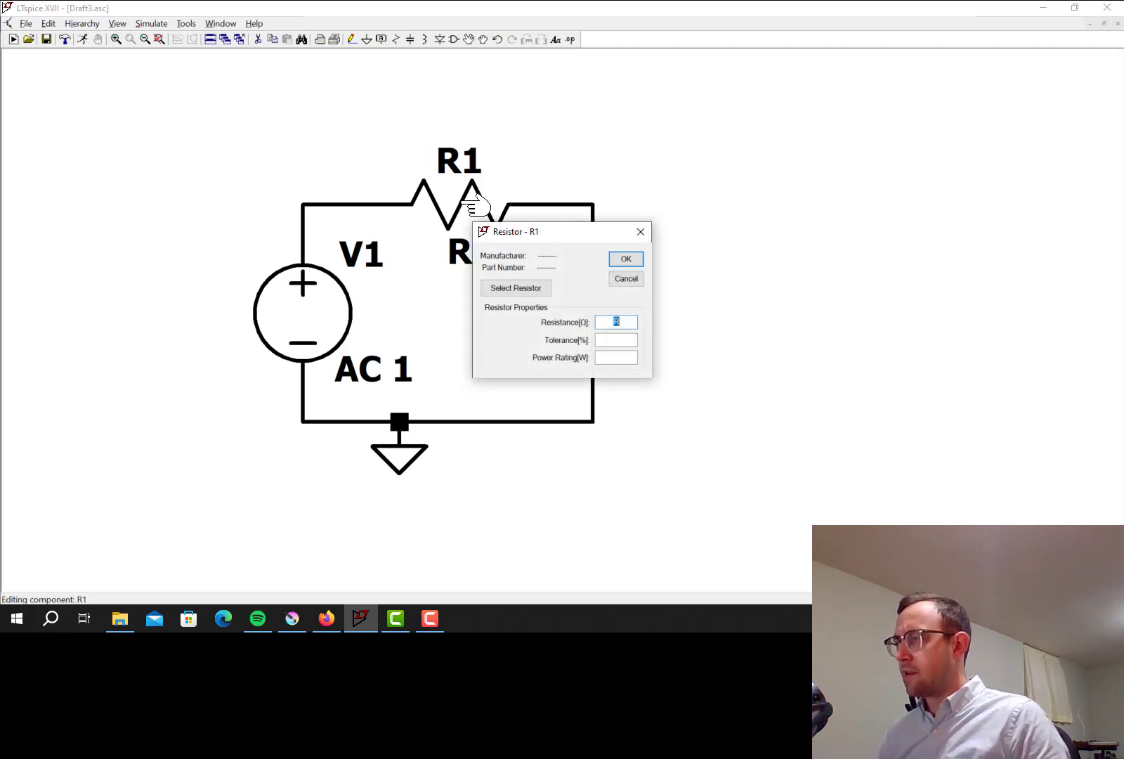
{"action": "type", "text": "1k"}
{"action": "key", "text": "Return"}
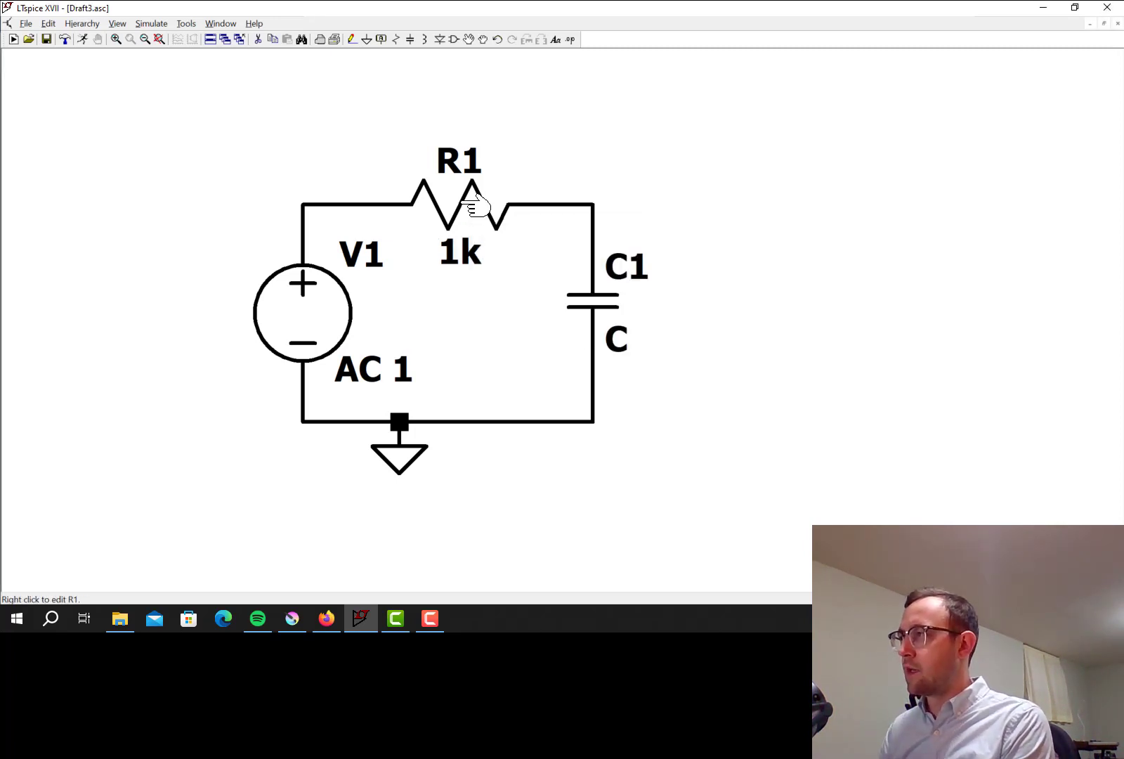
{"action": "right_click", "coordinate": [610, 304]}
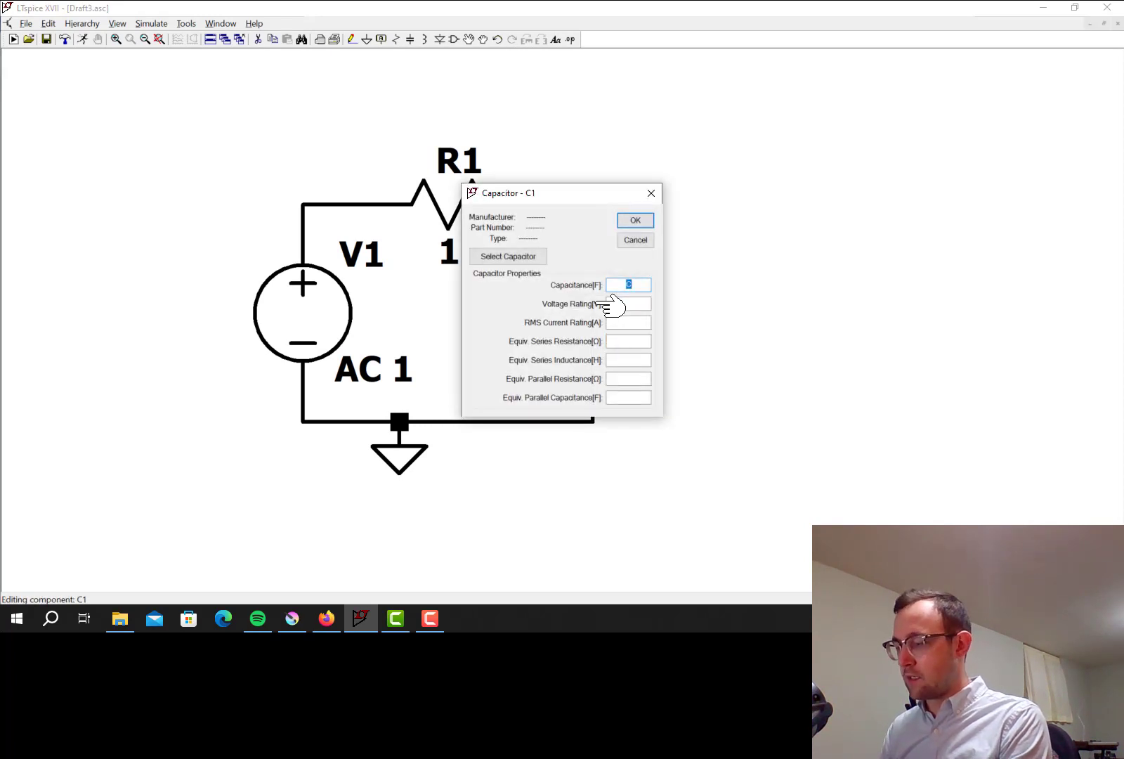
{"action": "type", "text": "159n"}
{"action": "key", "text": "Return"}
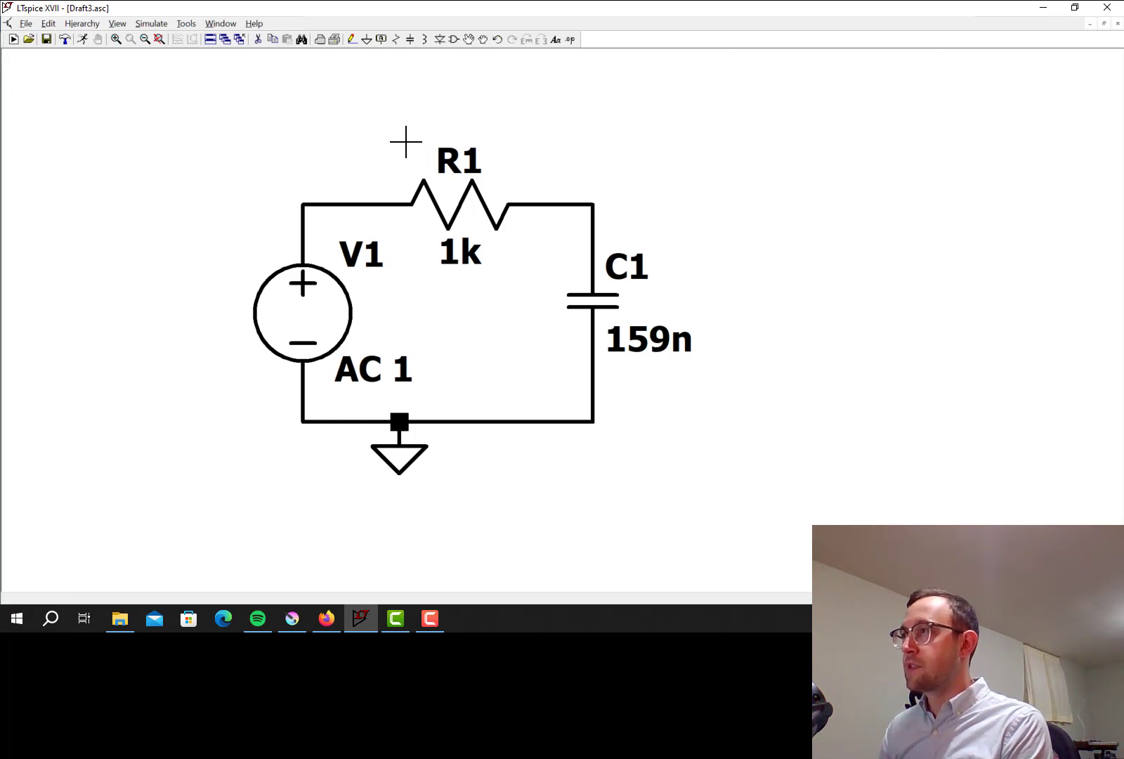
Configure an AC analysis: decade sweep, 100 points per decade, 1 Hz to 1Meg
{"action": "left_click", "coordinate": [152, 23]}
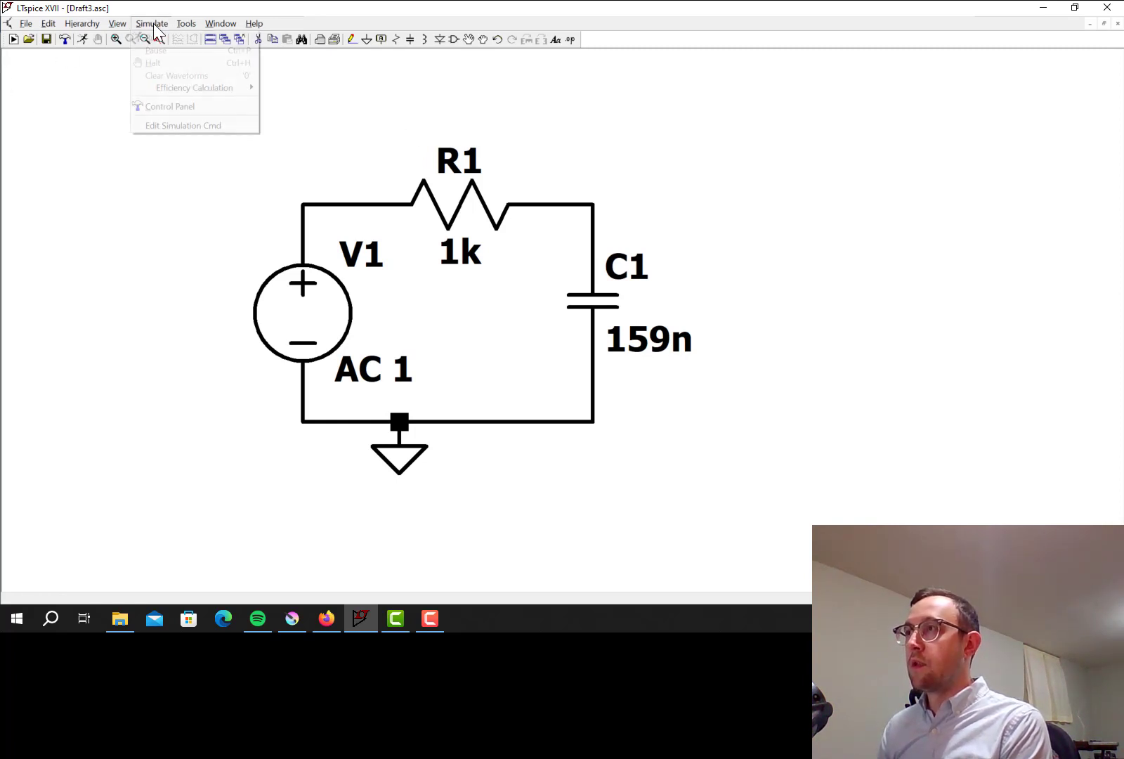
{"action": "left_click", "coordinate": [170, 124]}
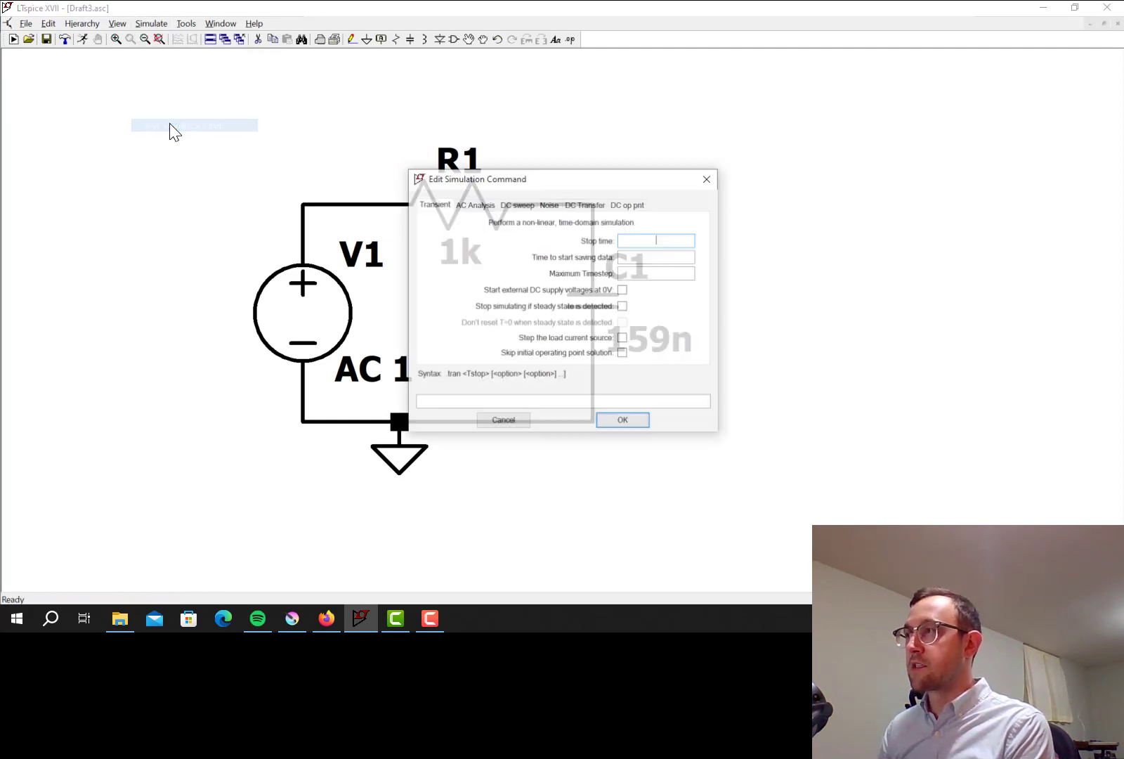
{"action": "left_click", "coordinate": [475, 206]}
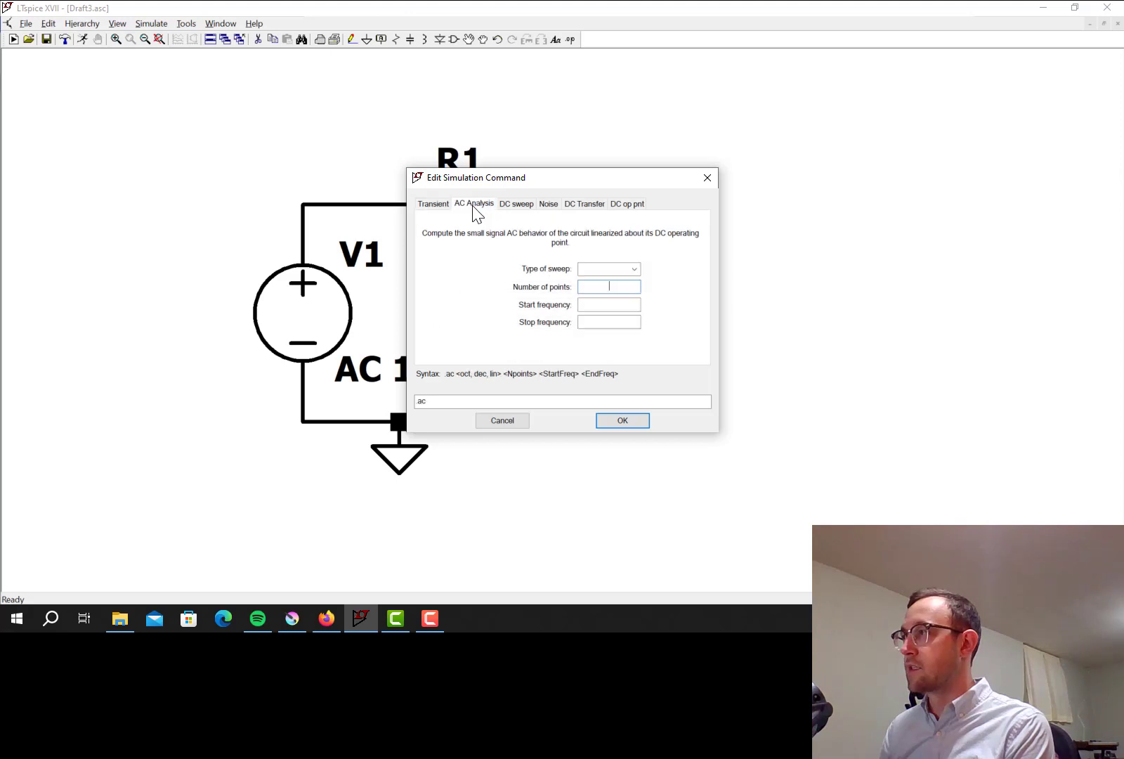
{"action": "left_click", "coordinate": [634, 269]}
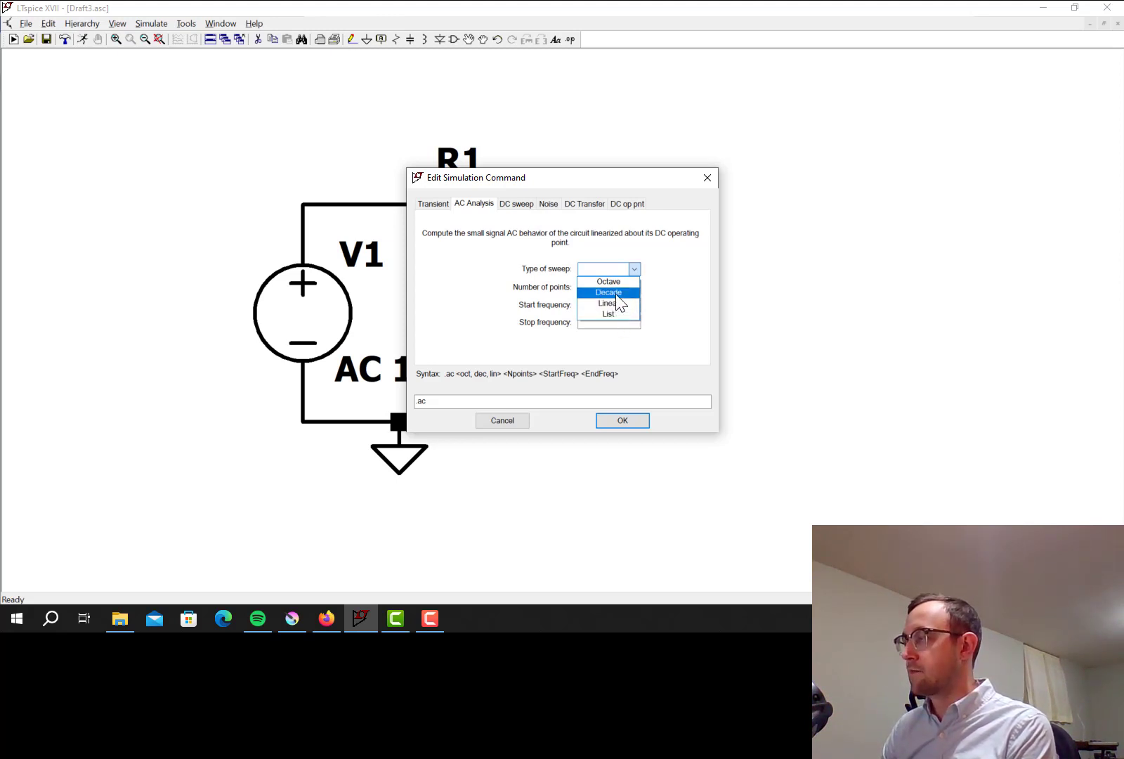
{"action": "left_click", "coordinate": [616, 295]}
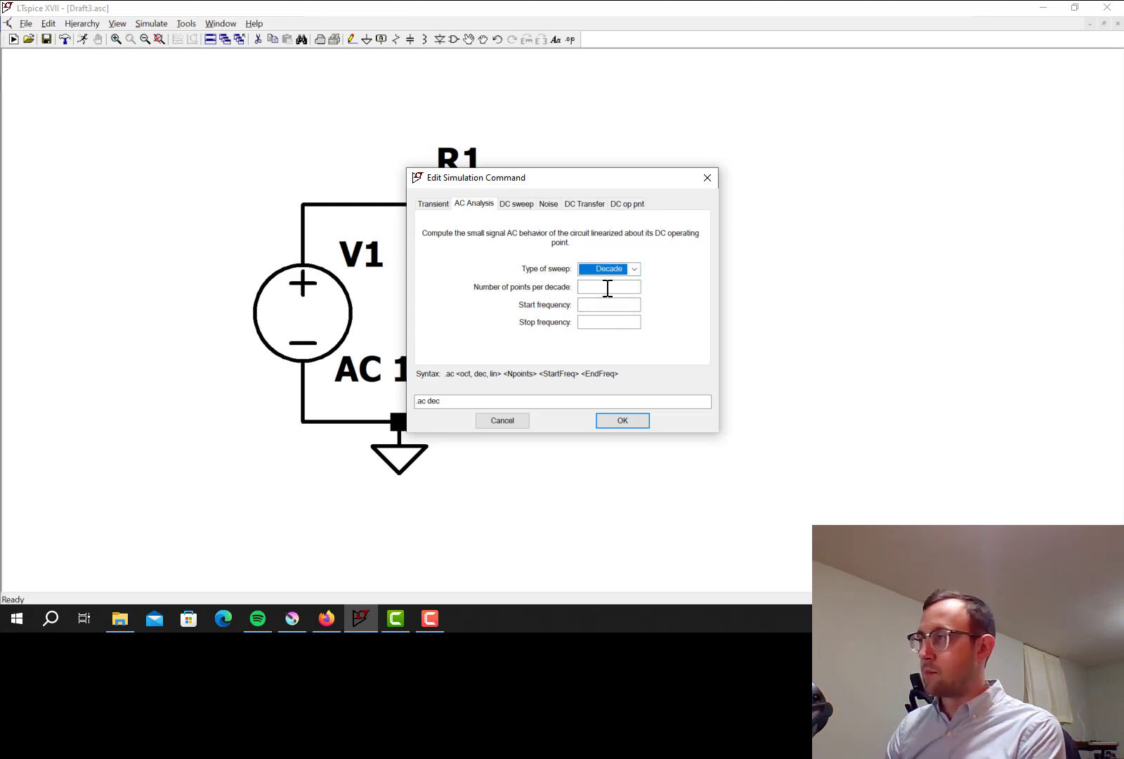
{"action": "left_click", "coordinate": [606, 288]}
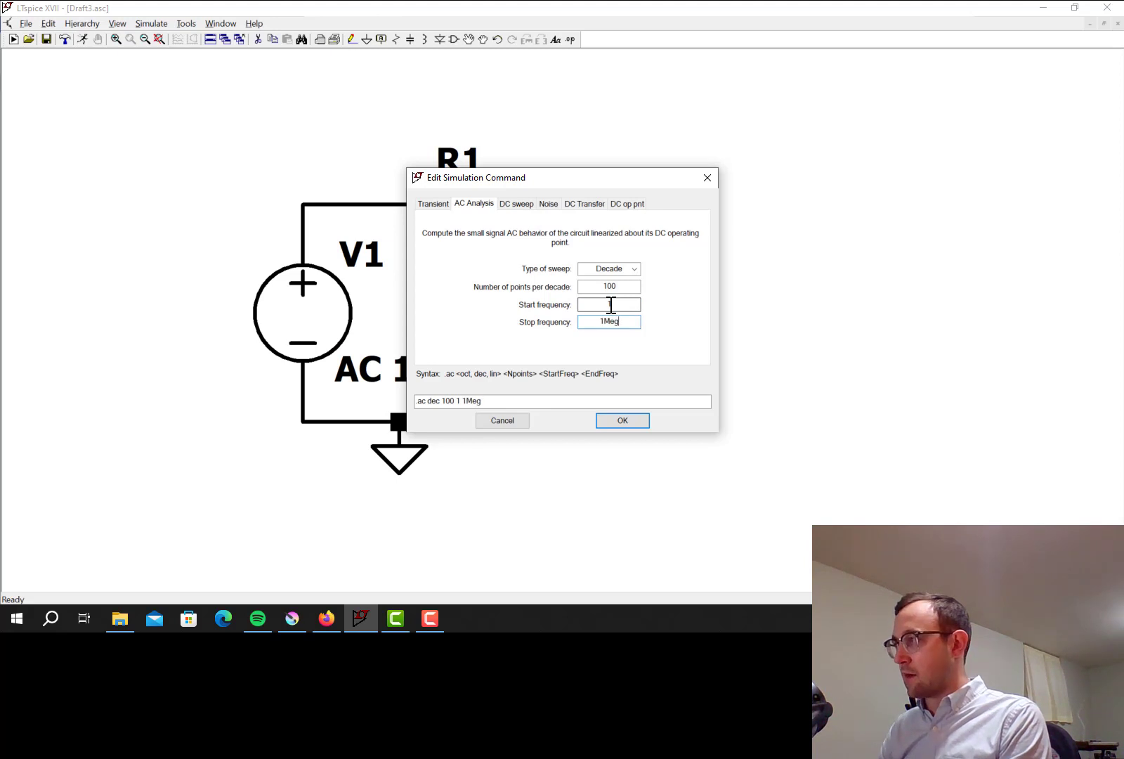
{"action": "key", "text": "Return"}
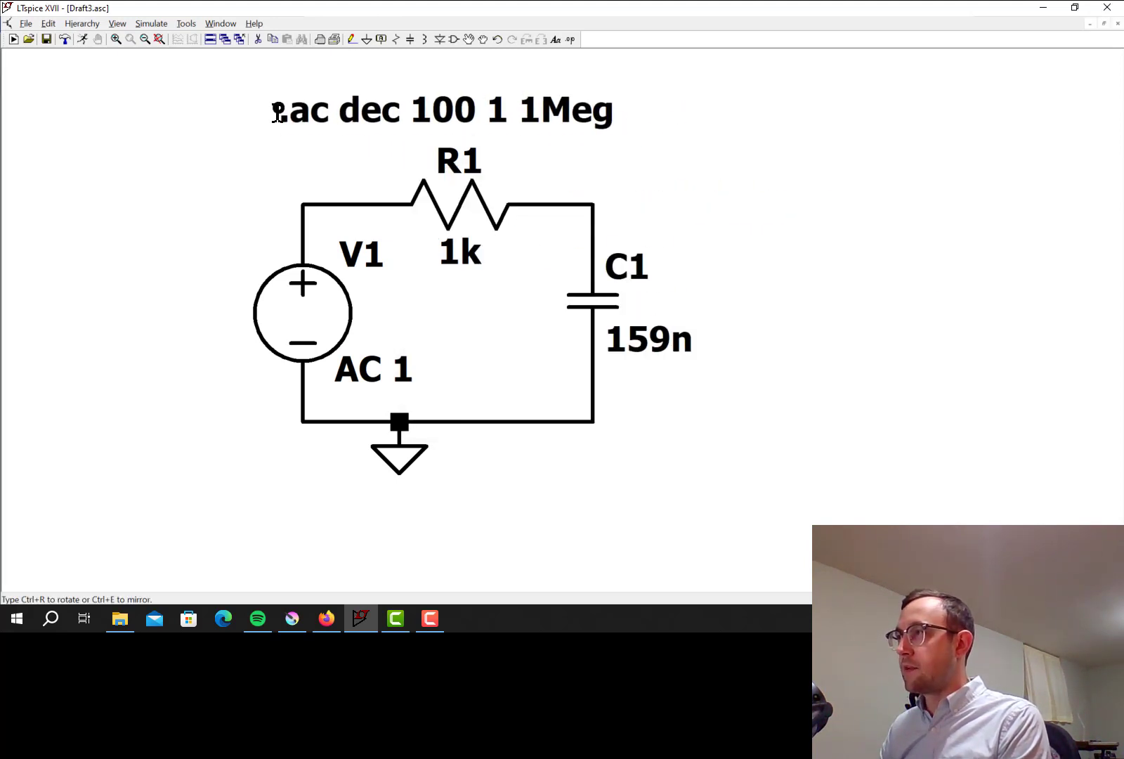
Place the .ac directive above R1 and save the schematic as ACsweep.asc, replacing the existing file
{"action": "left_click", "coordinate": [279, 112]}
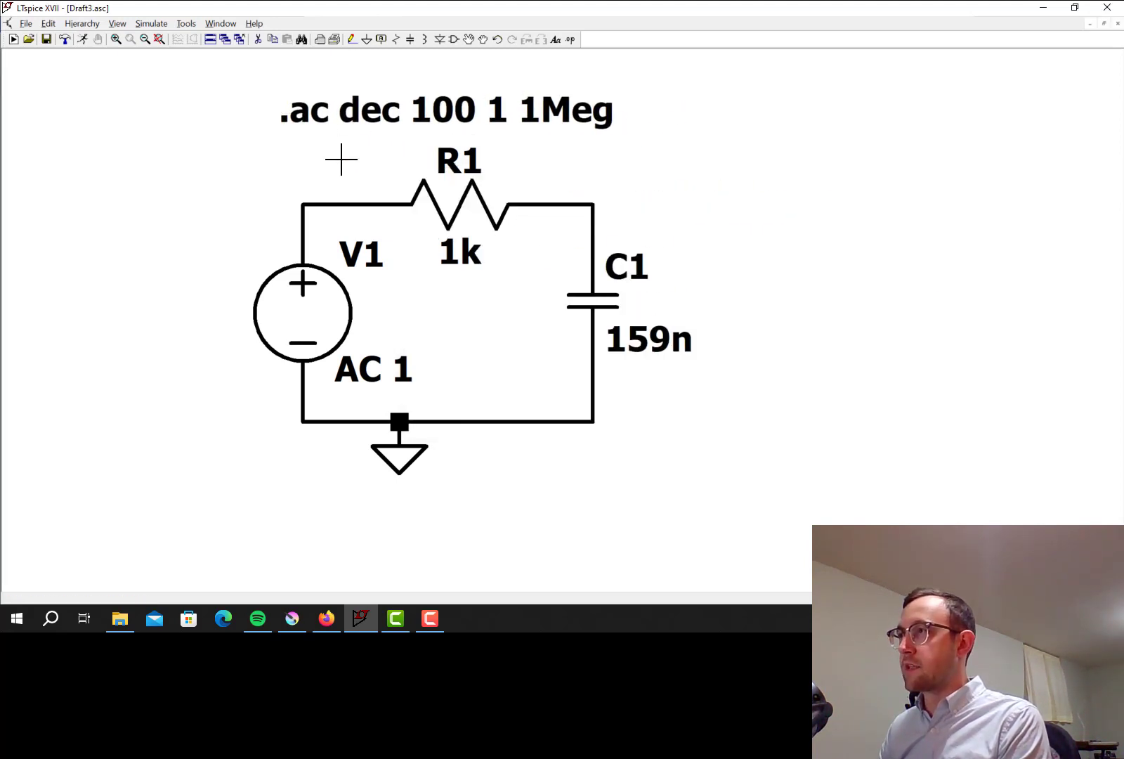
{"action": "left_click", "coordinate": [26, 24]}
{"action": "left_click", "coordinate": [45, 89]}
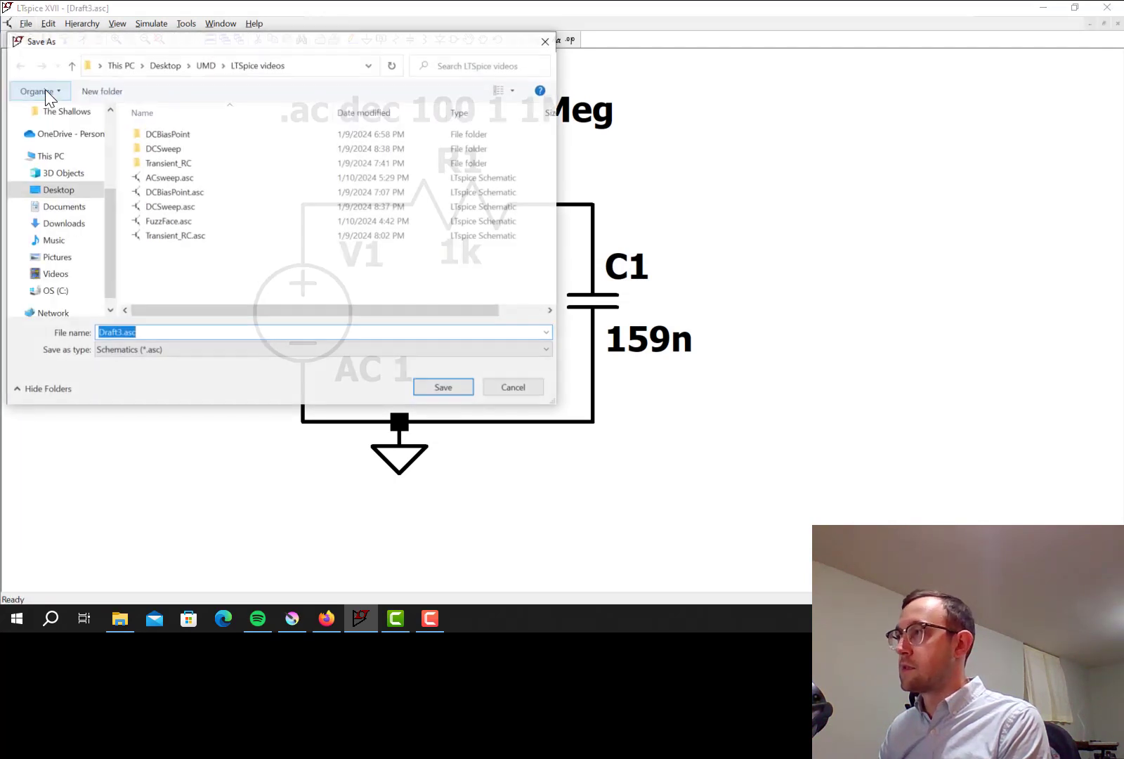
{"action": "double_click", "coordinate": [166, 177]}
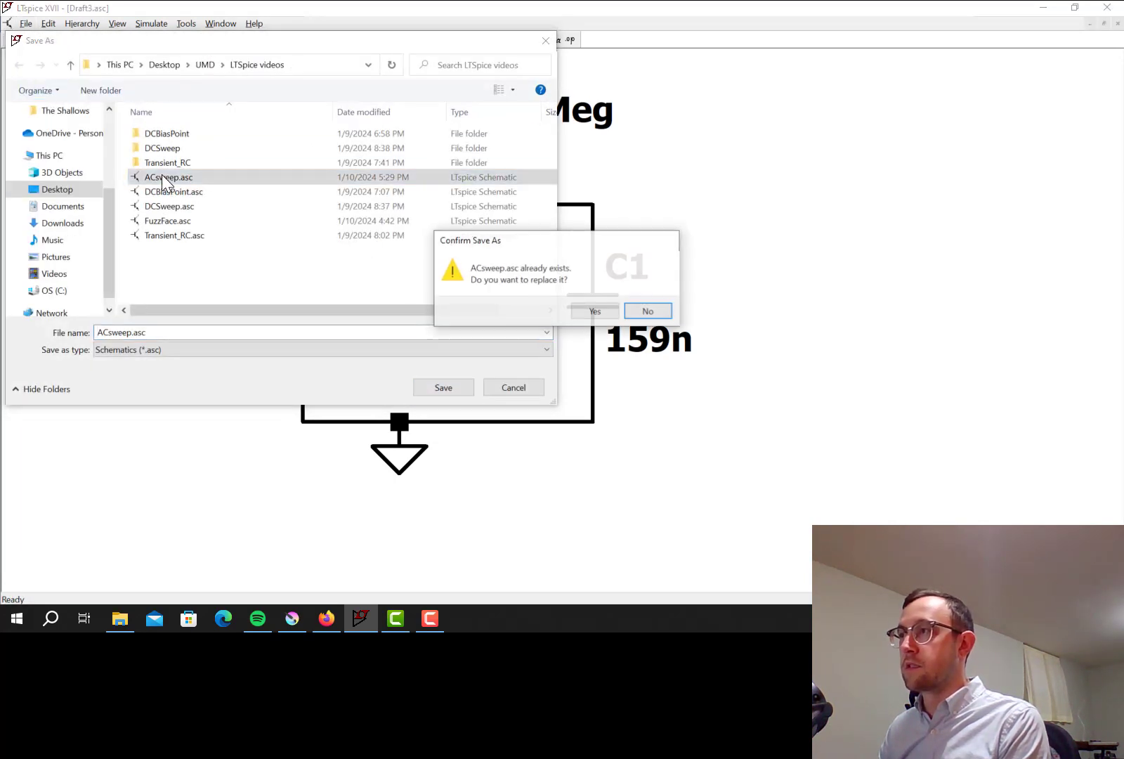
{"action": "left_click", "coordinate": [587, 314]}
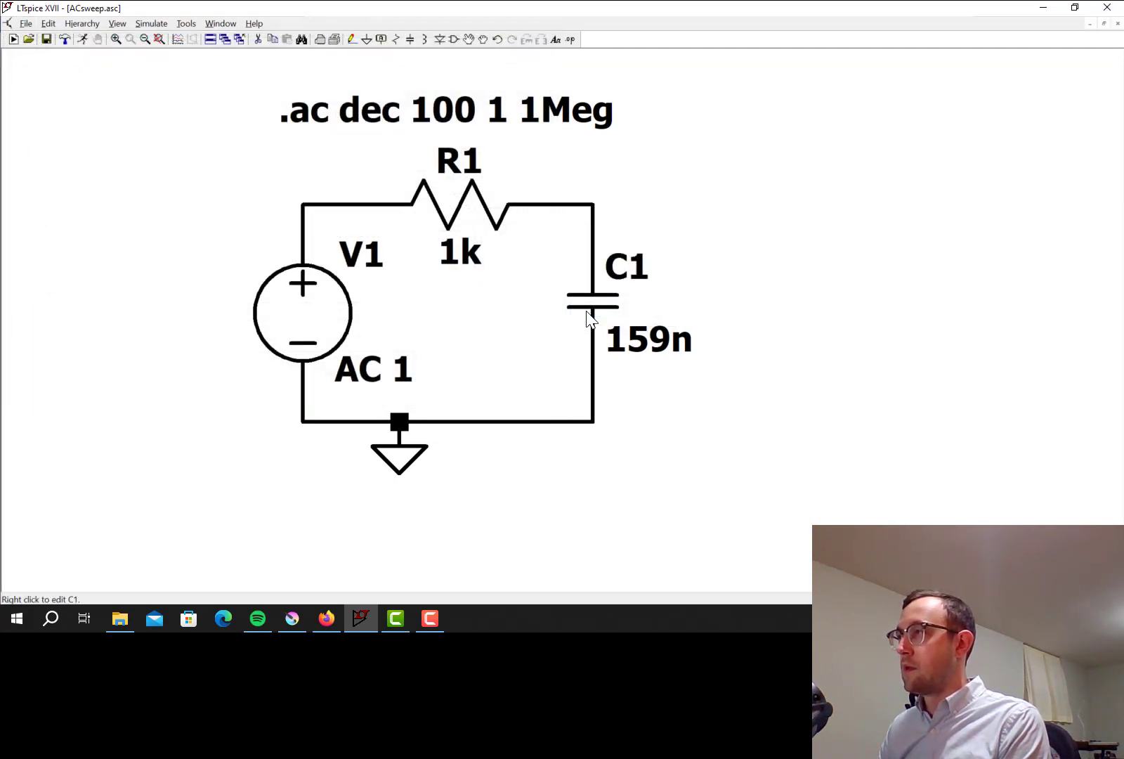
Run the AC sweep and plot the source node voltage V(n001)
{"action": "left_click", "coordinate": [162, 23]}
{"action": "left_click", "coordinate": [153, 37]}
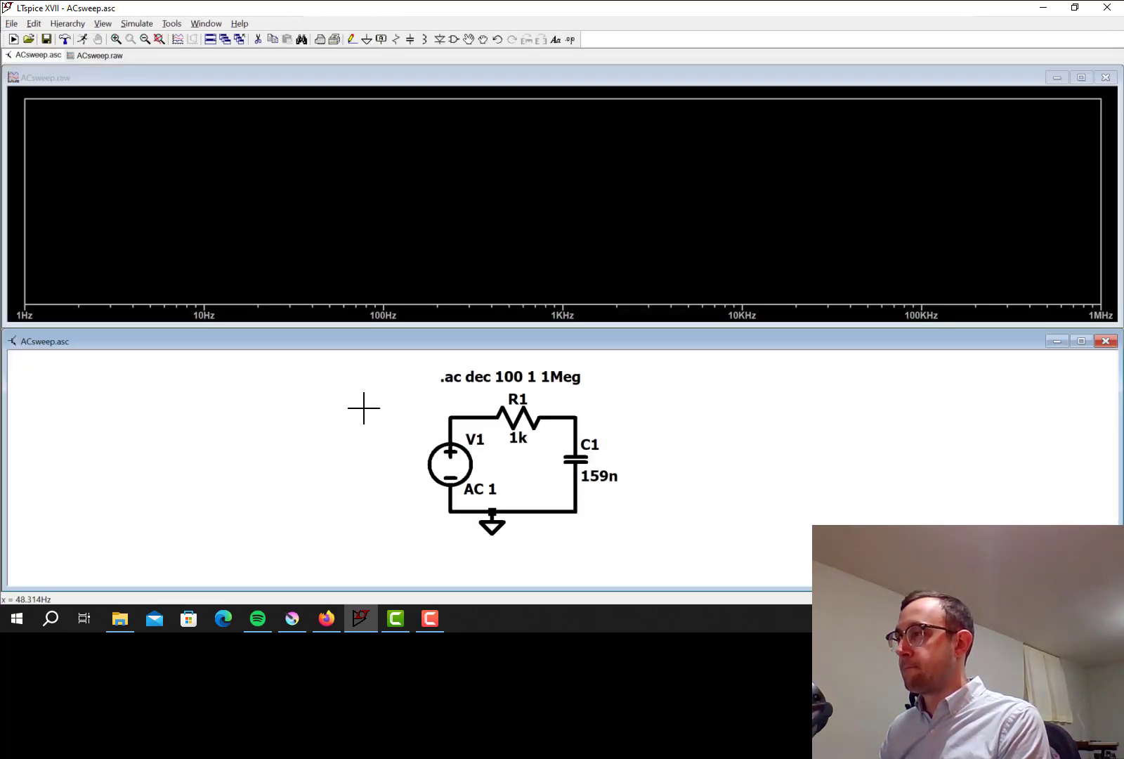
{"action": "left_click", "coordinate": [159, 39]}
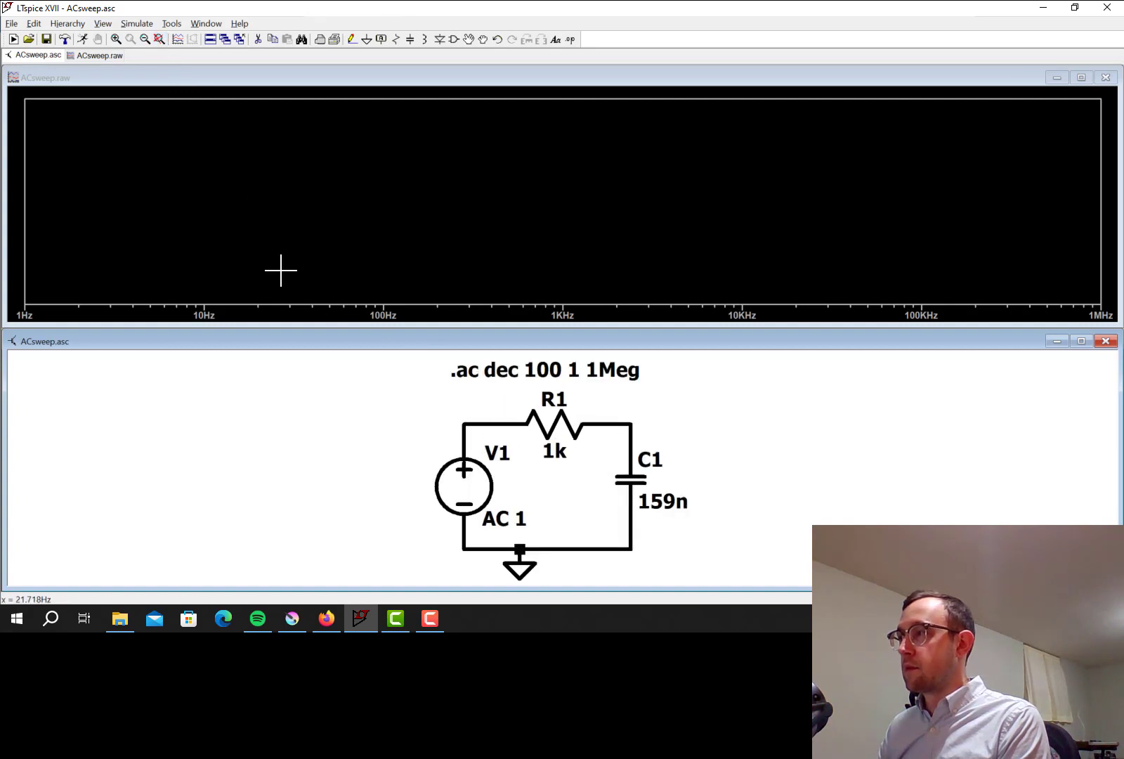
{"action": "left_click", "coordinate": [471, 421]}
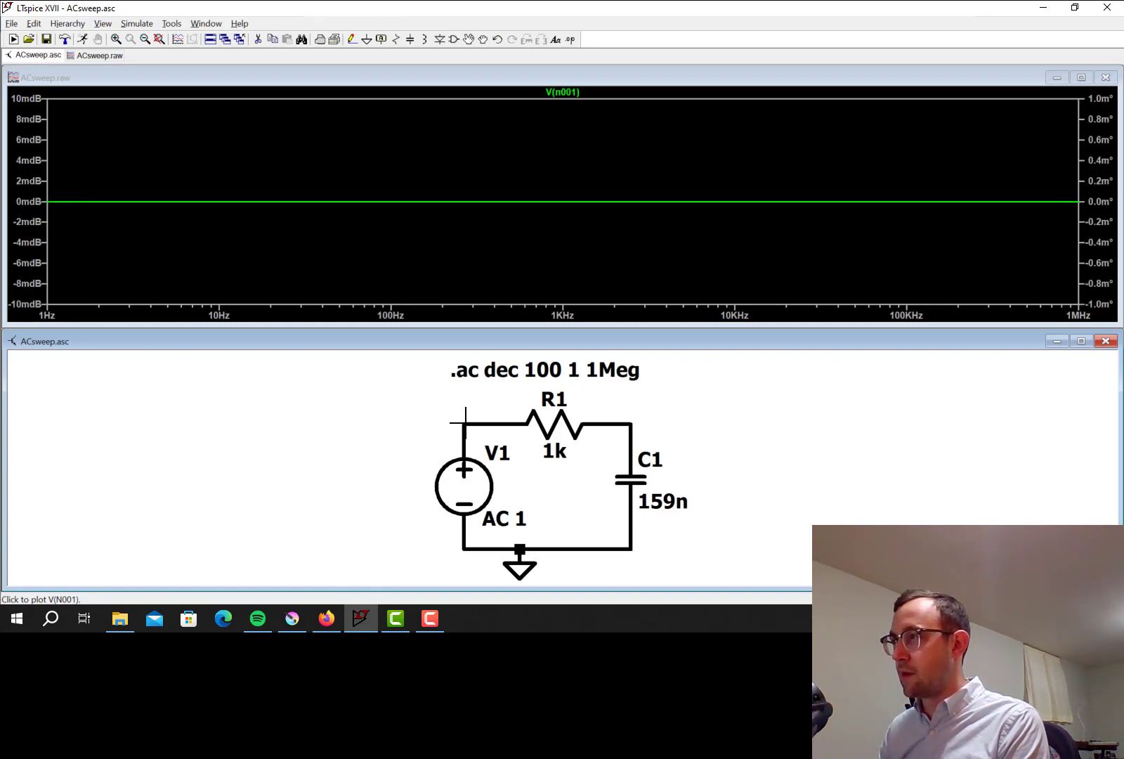
Probe the wire between R1 and C1 to add V(n002) to the plot
{"action": "left_click", "coordinate": [636, 422]}
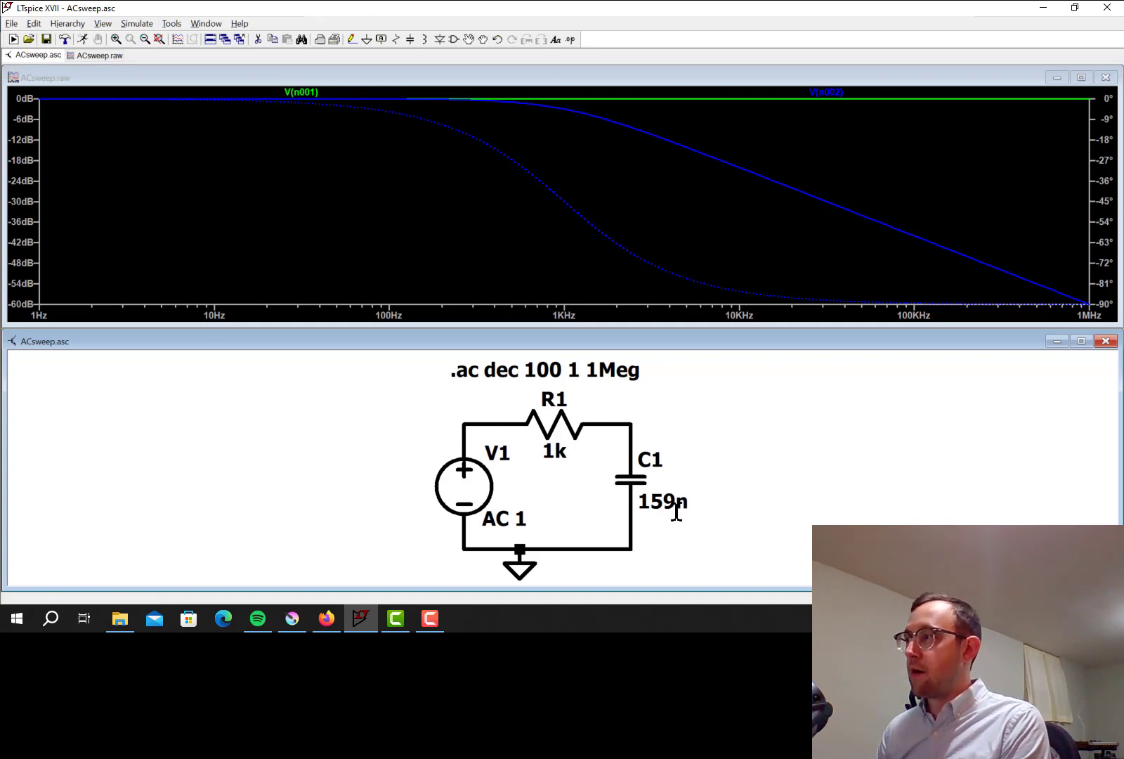
Change C1 to 1.59u and rerun the sweep
{"action": "right_click", "coordinate": [636, 474]}
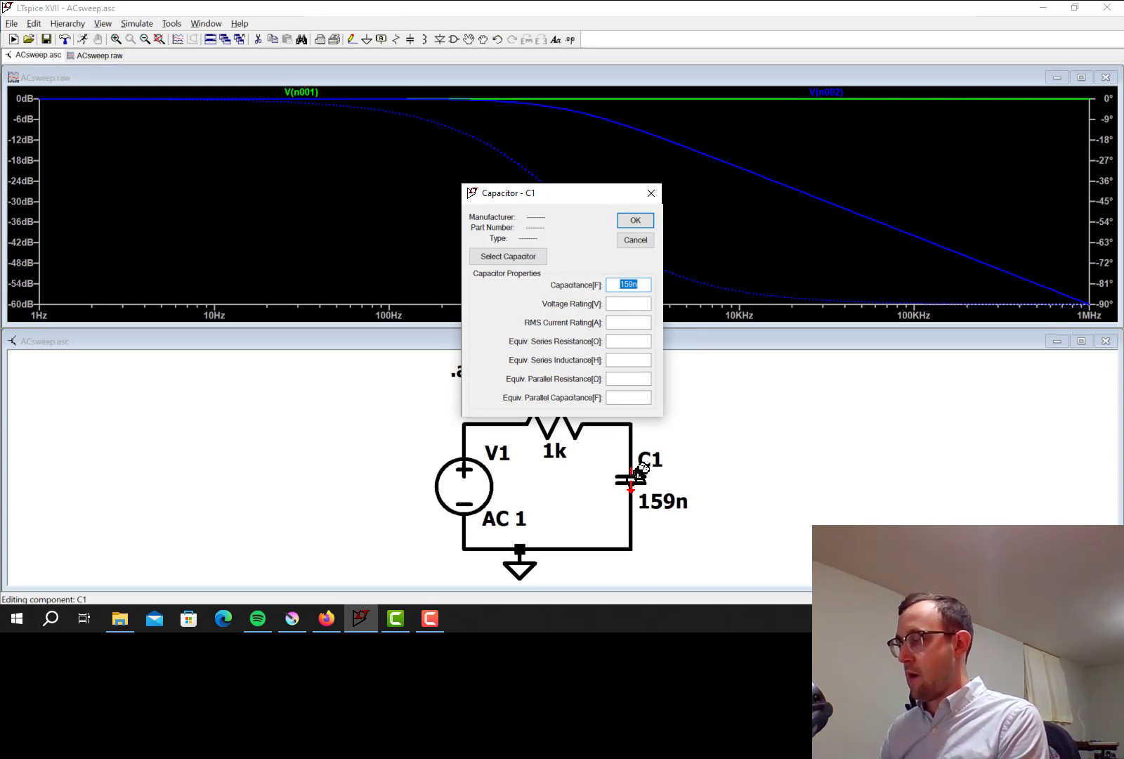
{"action": "type", "text": "1.59"}
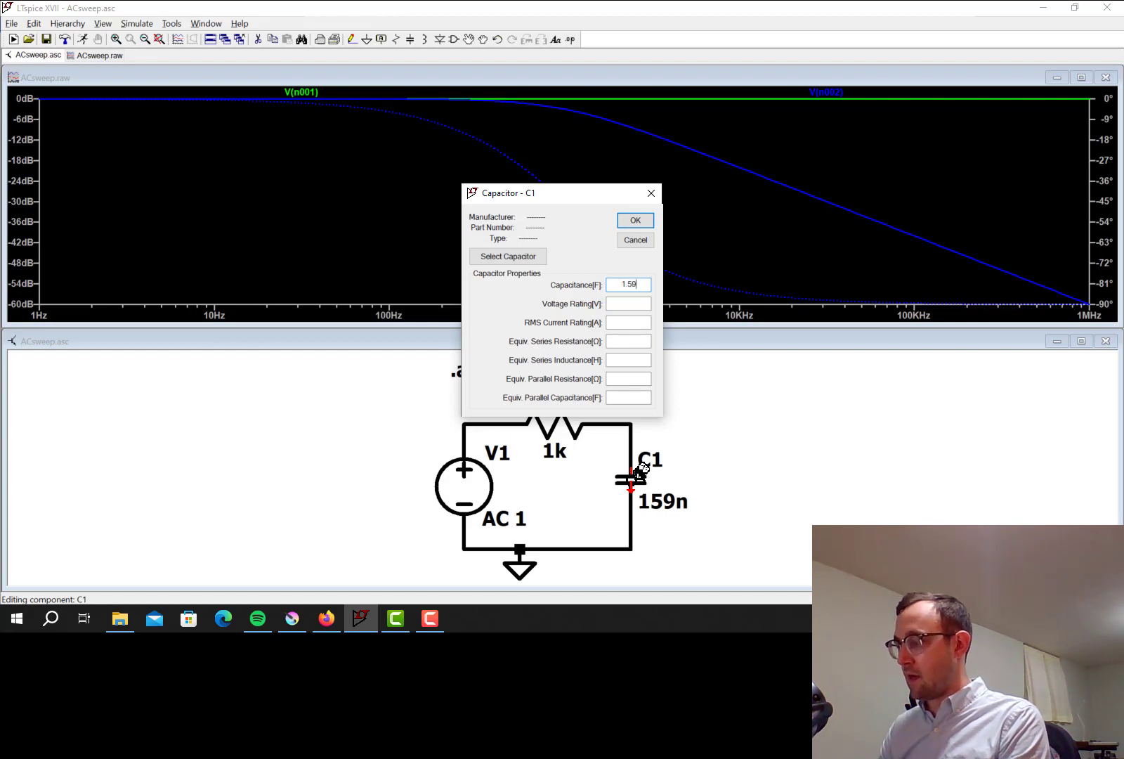
{"action": "type", "text": "u"}
{"action": "key", "text": "Return"}
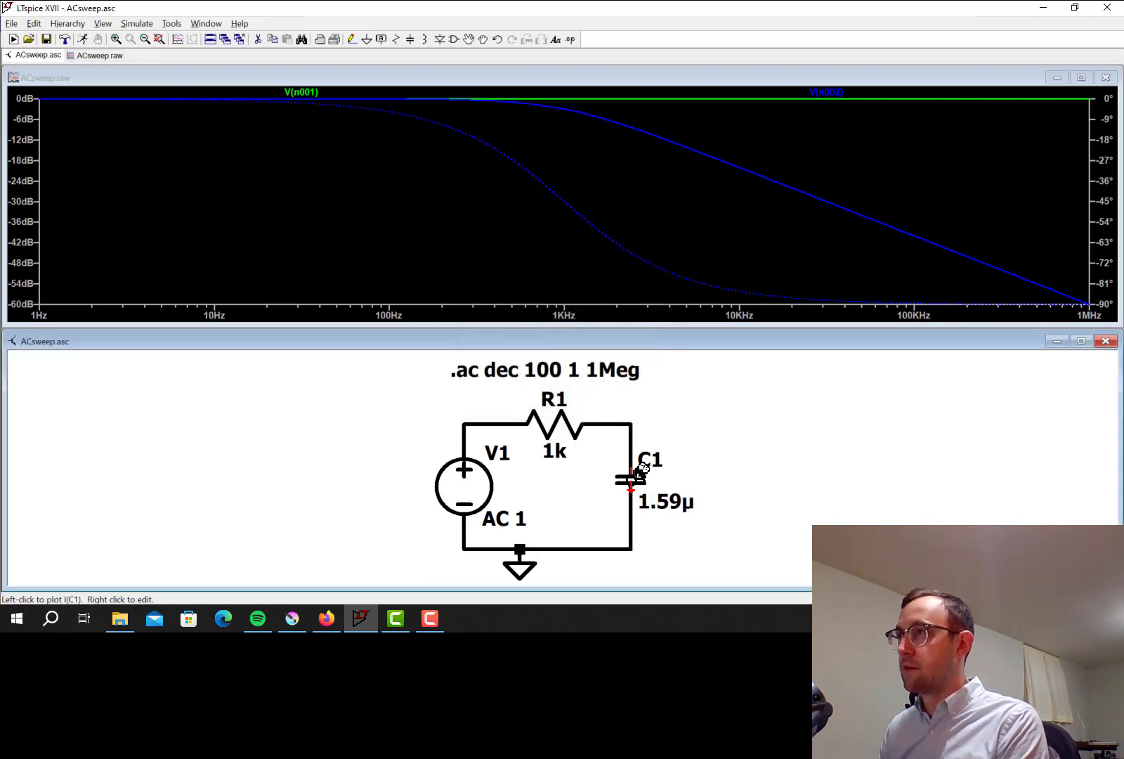
{"action": "left_click", "coordinate": [81, 40]}
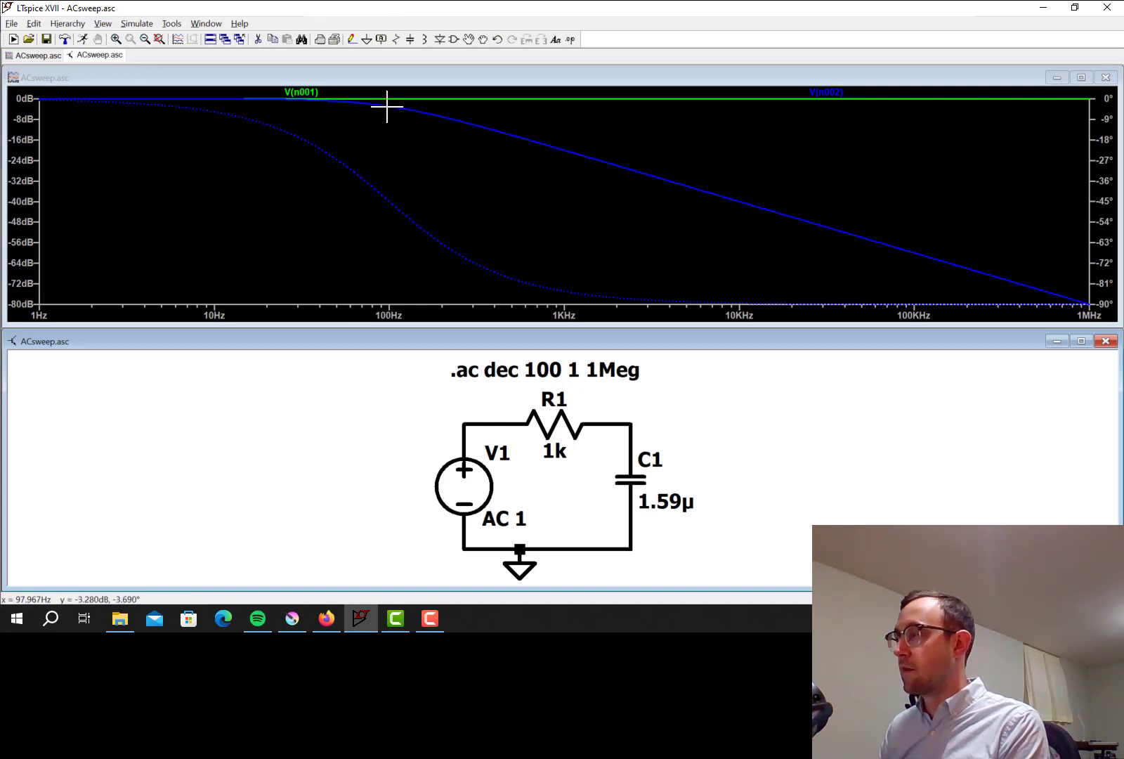
Change C1 to 15.9n and rerun the sweep
{"action": "right_click", "coordinate": [632, 475]}
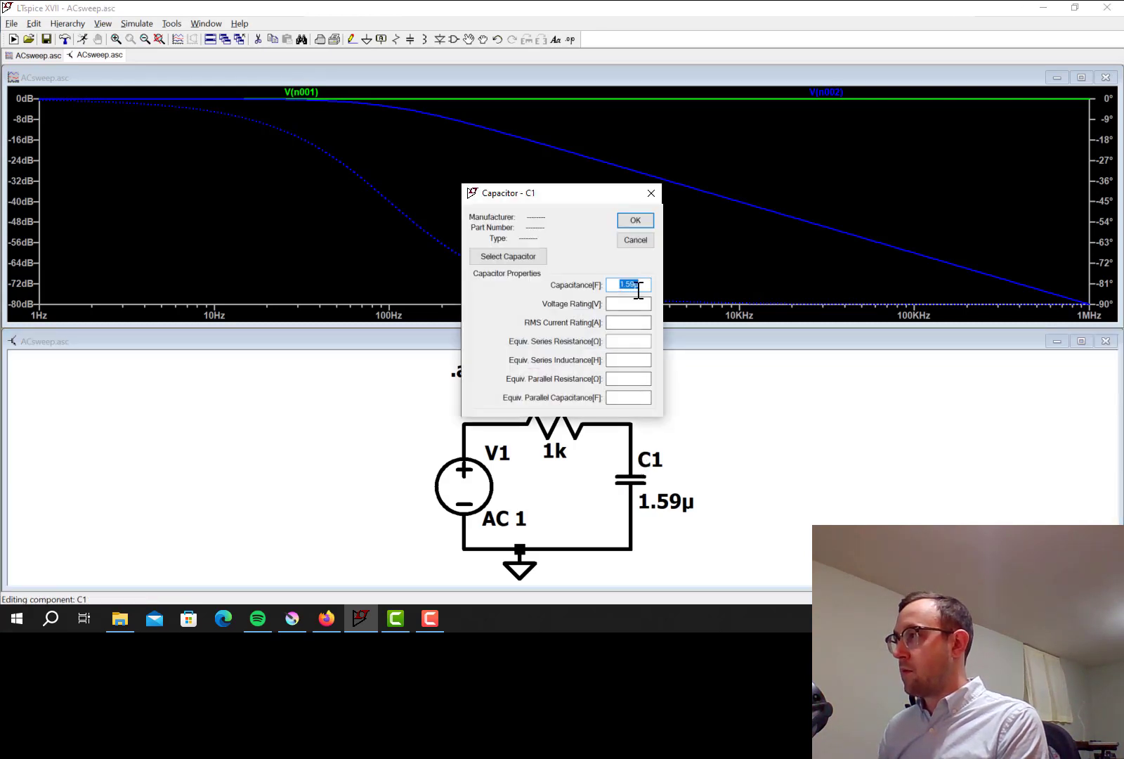
{"action": "type", "text": "15"}
{"action": "key", "text": "Return"}
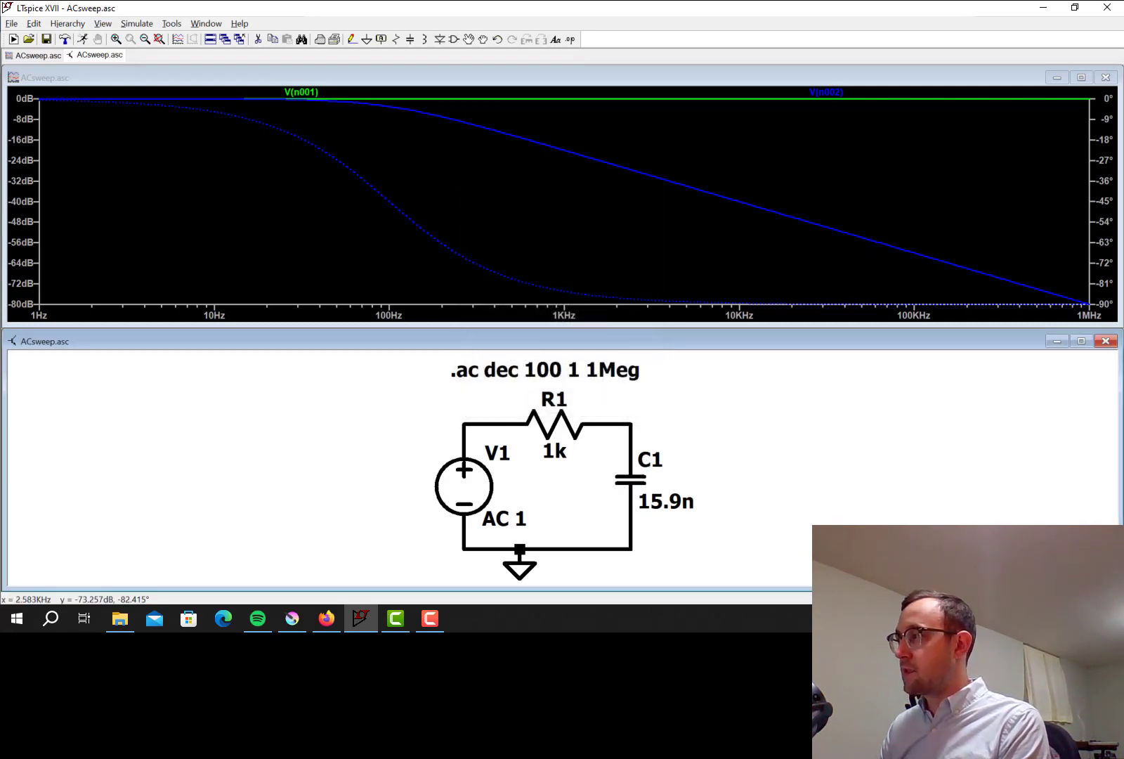
{"action": "left_click", "coordinate": [83, 44]}
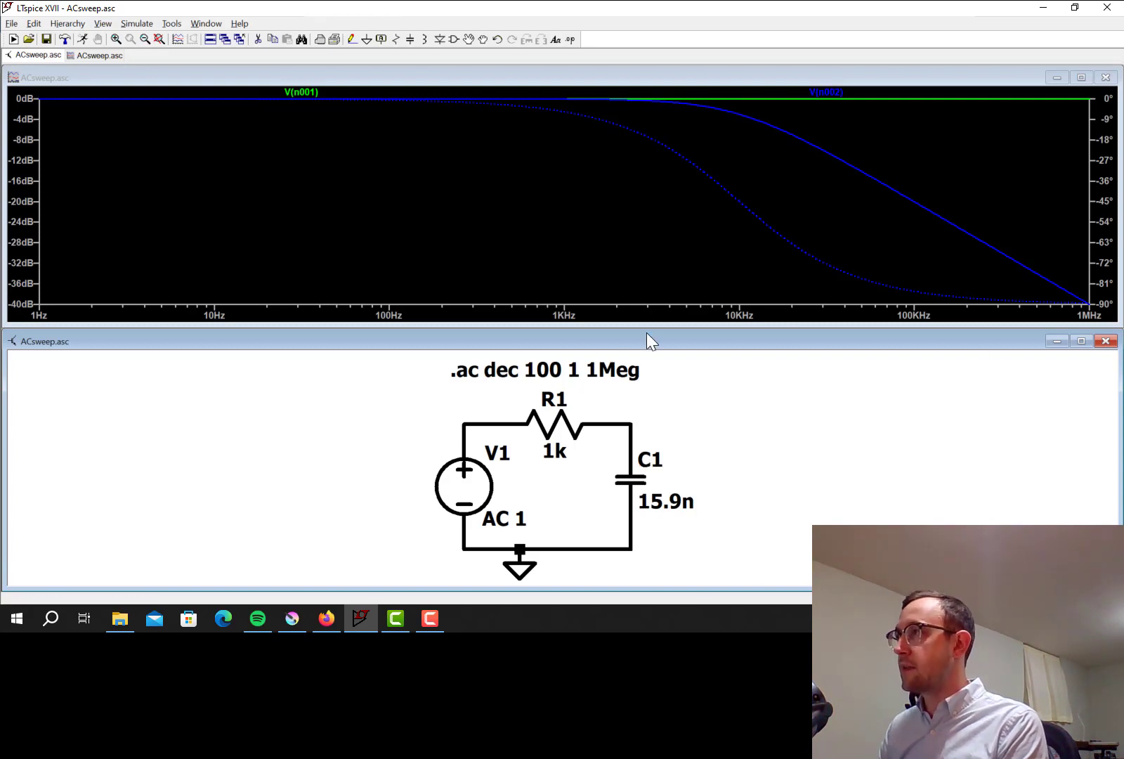
Delete C1 and its lower right wire, and place inductor L1 on the right wire
{"action": "key", "text": "Delete"}
{"action": "left_click", "coordinate": [632, 480]}
{"action": "left_click", "coordinate": [632, 521]}
{"action": "key", "text": "l"}
{"action": "left_click", "coordinate": [632, 453]}
{"action": "key", "text": "Escape"}
Wire L1's bottom terminal to the bottom wire and set L1 to 159m
{"action": "left_click", "coordinate": [351, 39]}
{"action": "left_click", "coordinate": [631, 522]}
{"action": "left_click", "coordinate": [631, 547]}
{"action": "key", "text": "Escape"}
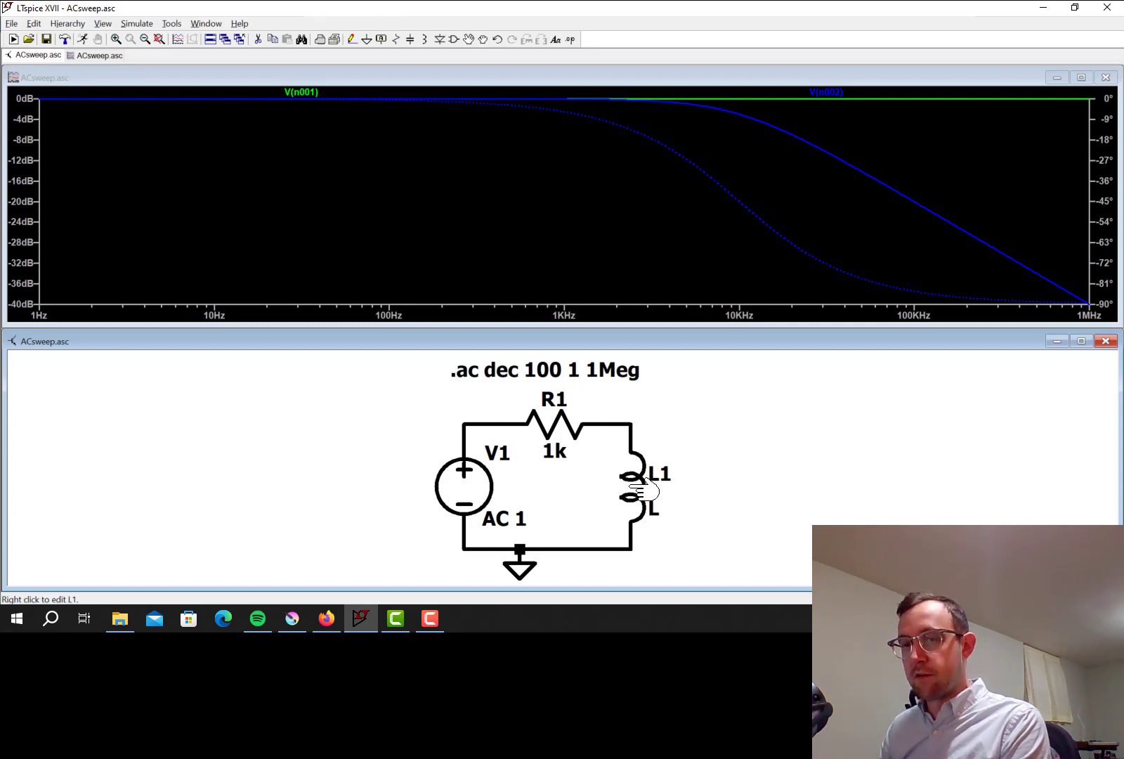
{"action": "right_click", "coordinate": [655, 485]}
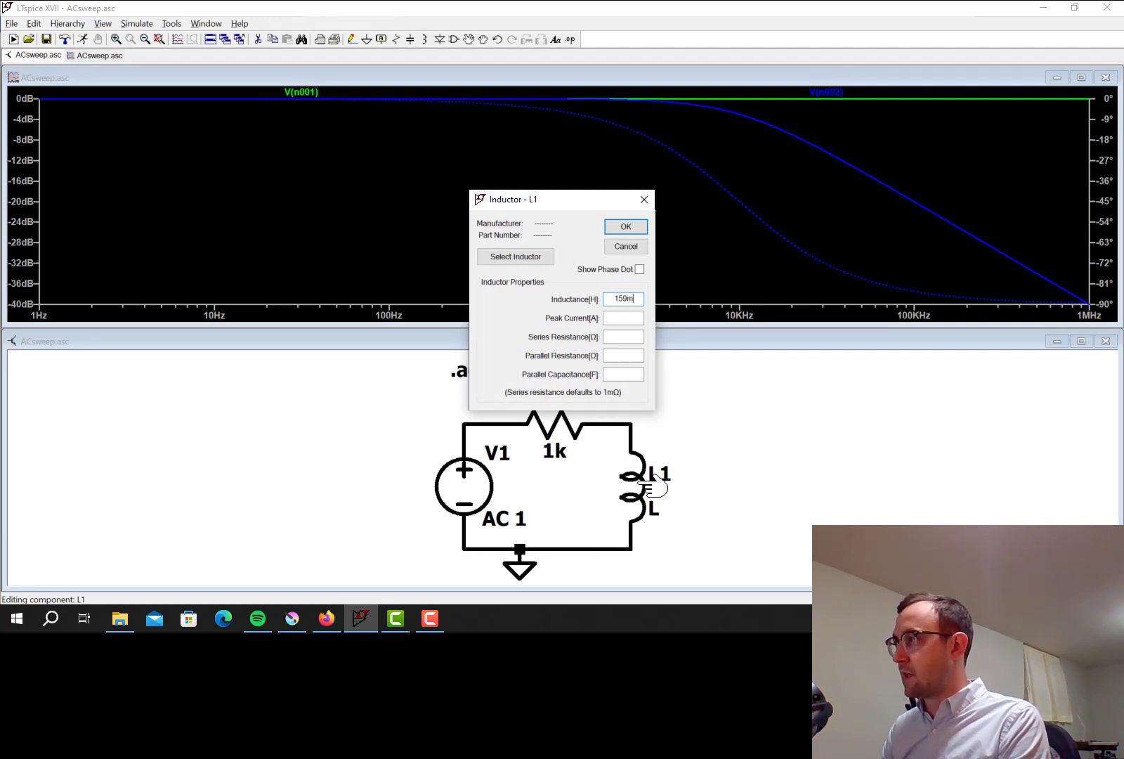
{"action": "key", "text": "Return"}
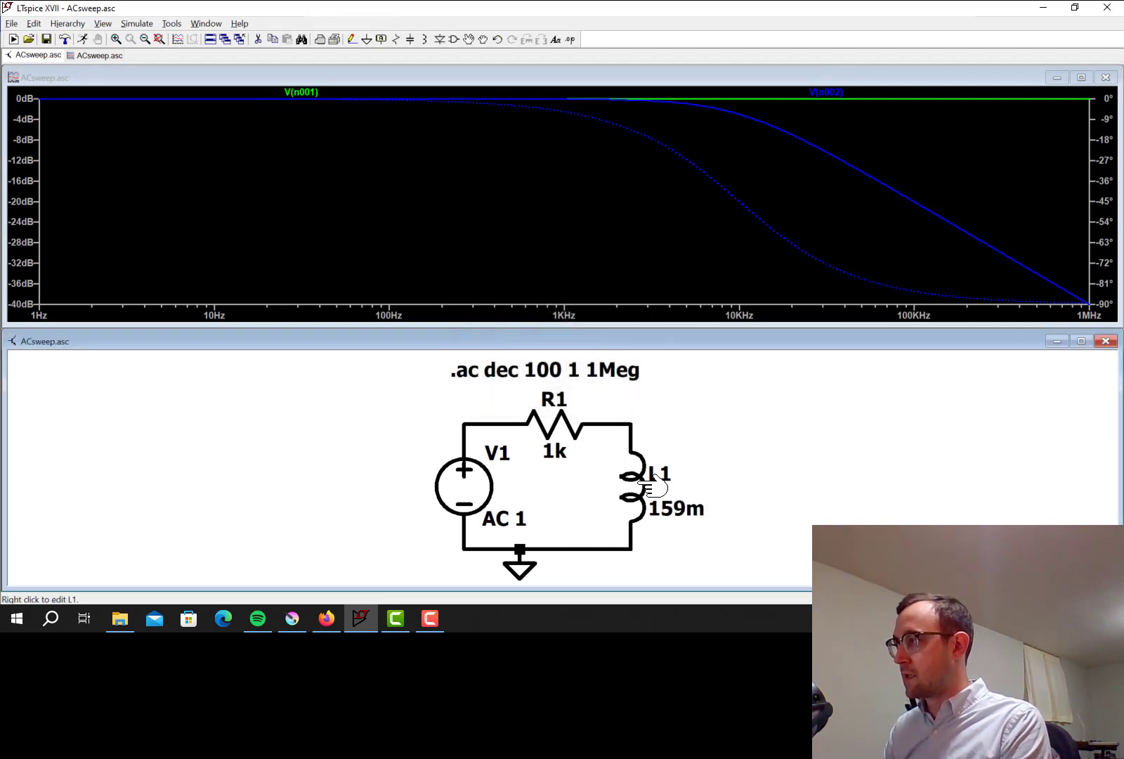
Rerun the sweep for the RL circuit and plot V(n002) alone at the R1–L1 node
{"action": "left_click", "coordinate": [82, 39]}
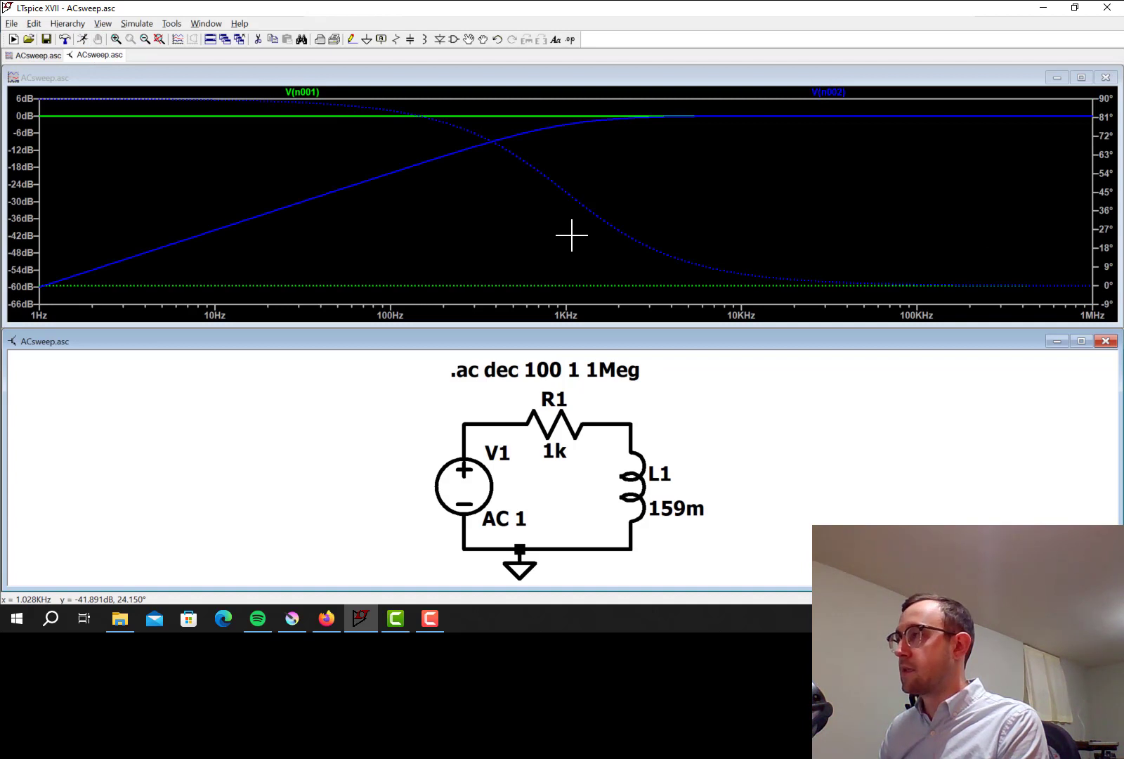
{"action": "left_click", "coordinate": [634, 421]}
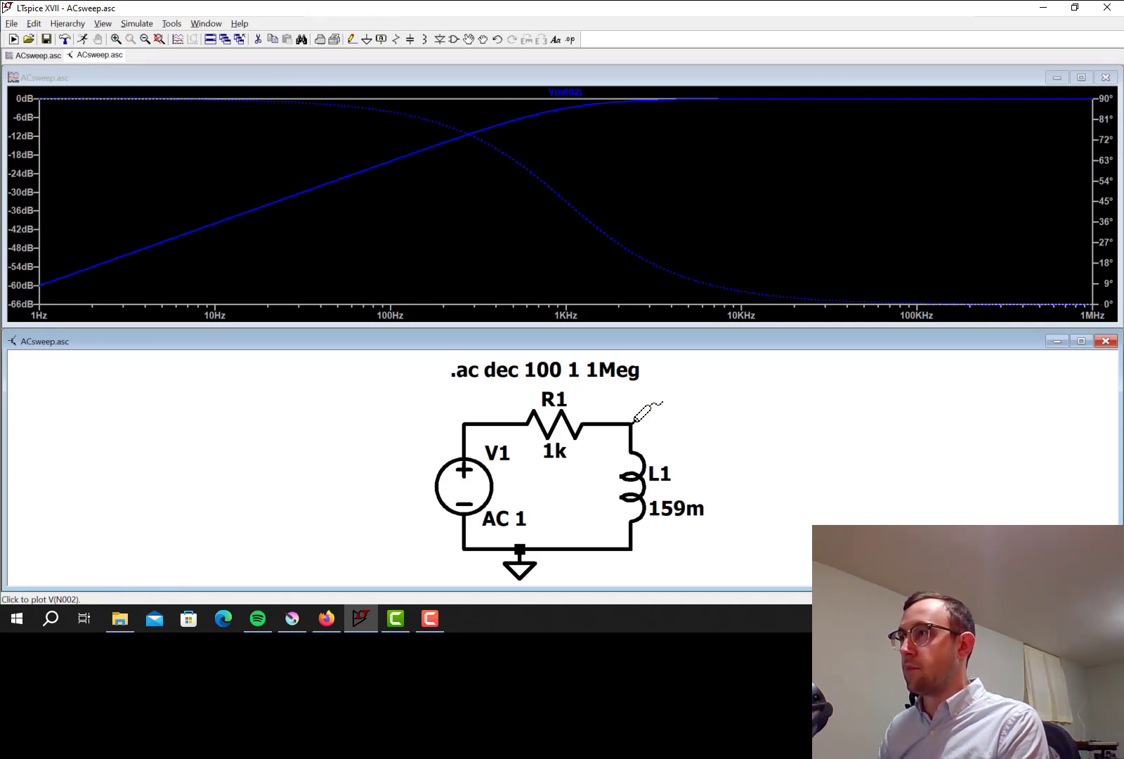
Set L1 to 1.59 and rerun the 1 Hz–1 MHz sweep
{"action": "right_click", "coordinate": [642, 476]}
{"action": "type", "text": "1.59"}
{"action": "key", "text": "Return"}
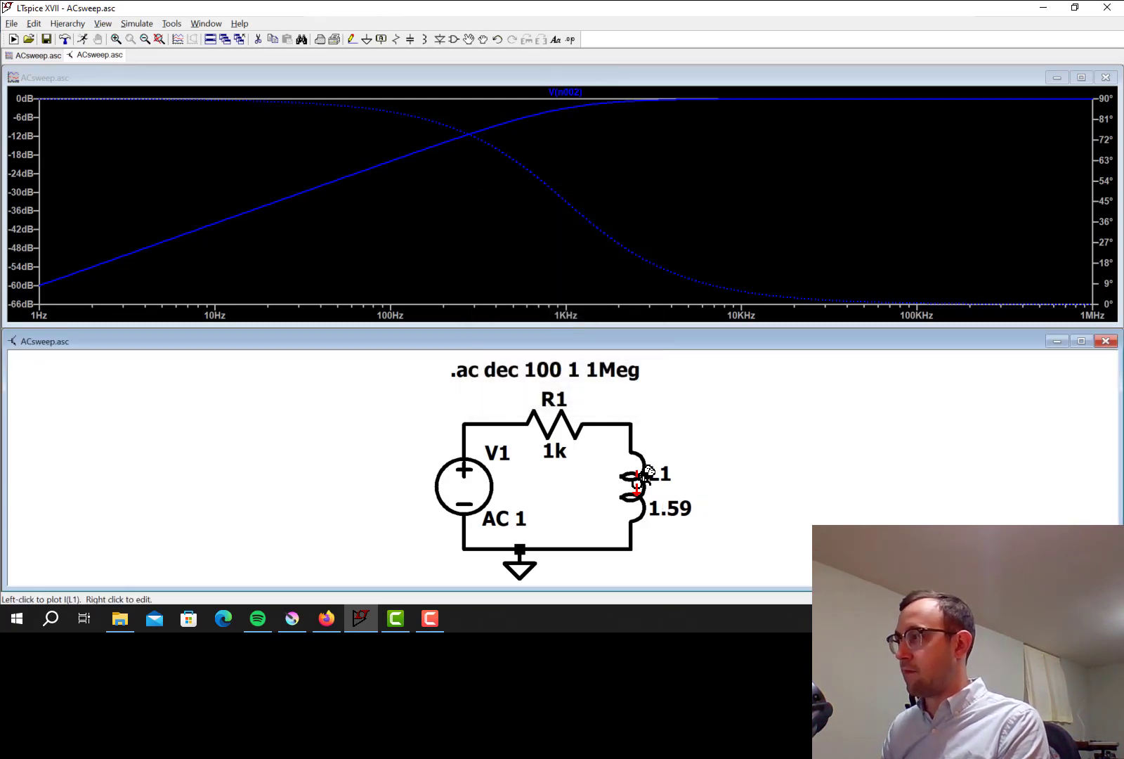
{"action": "left_click", "coordinate": [82, 39]}
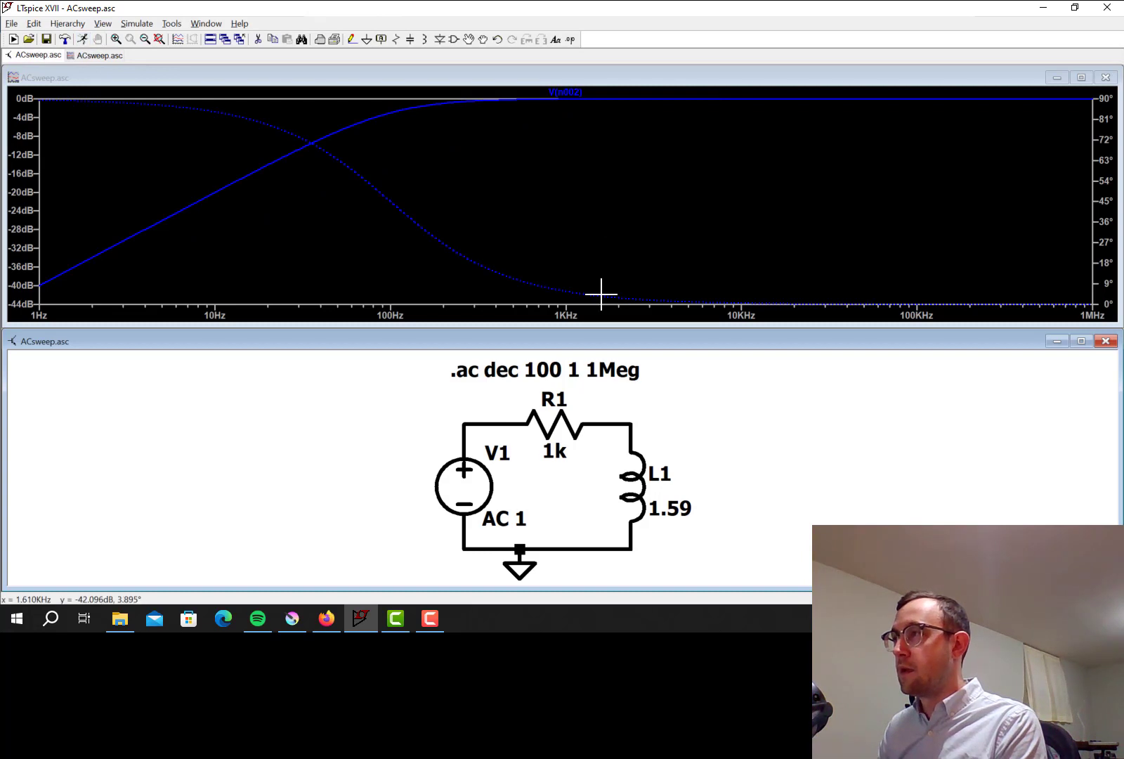
Change L1 to 15.9m and rerun, moving V(n002)'s high-pass corner to about 10 kHz
{"action": "right_click", "coordinate": [632, 488]}
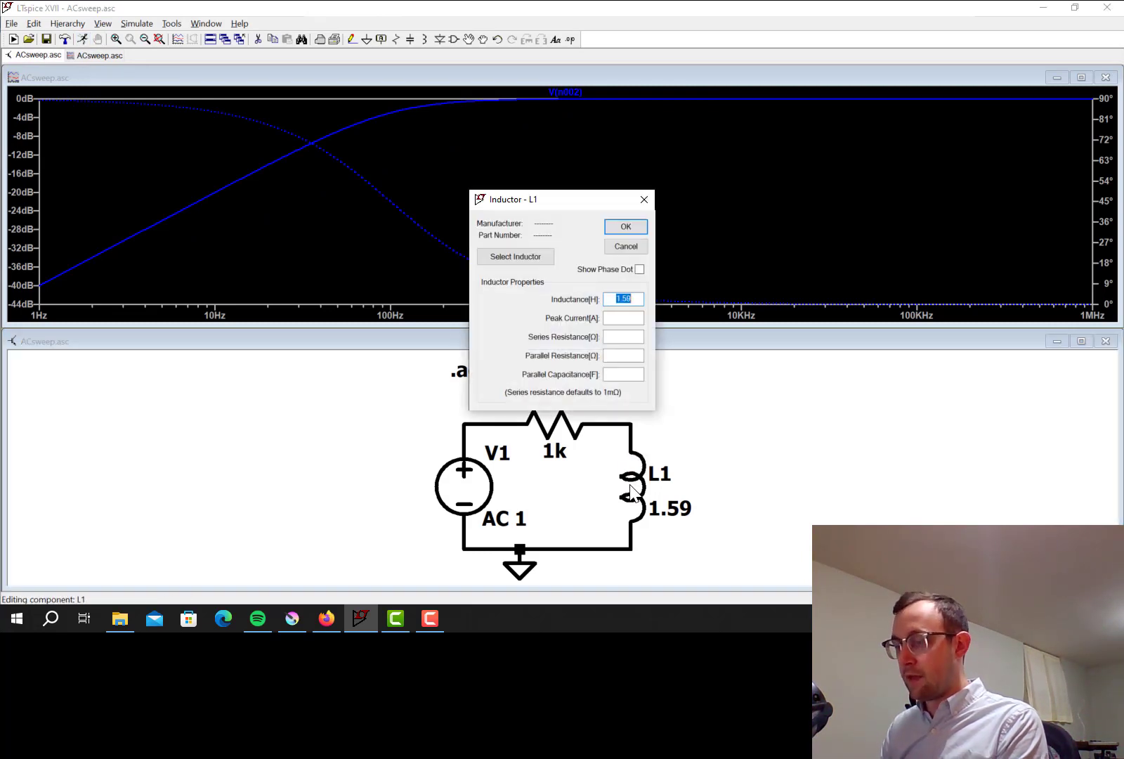
{"action": "type", "text": "15.9m"}
{"action": "key", "text": "Return"}
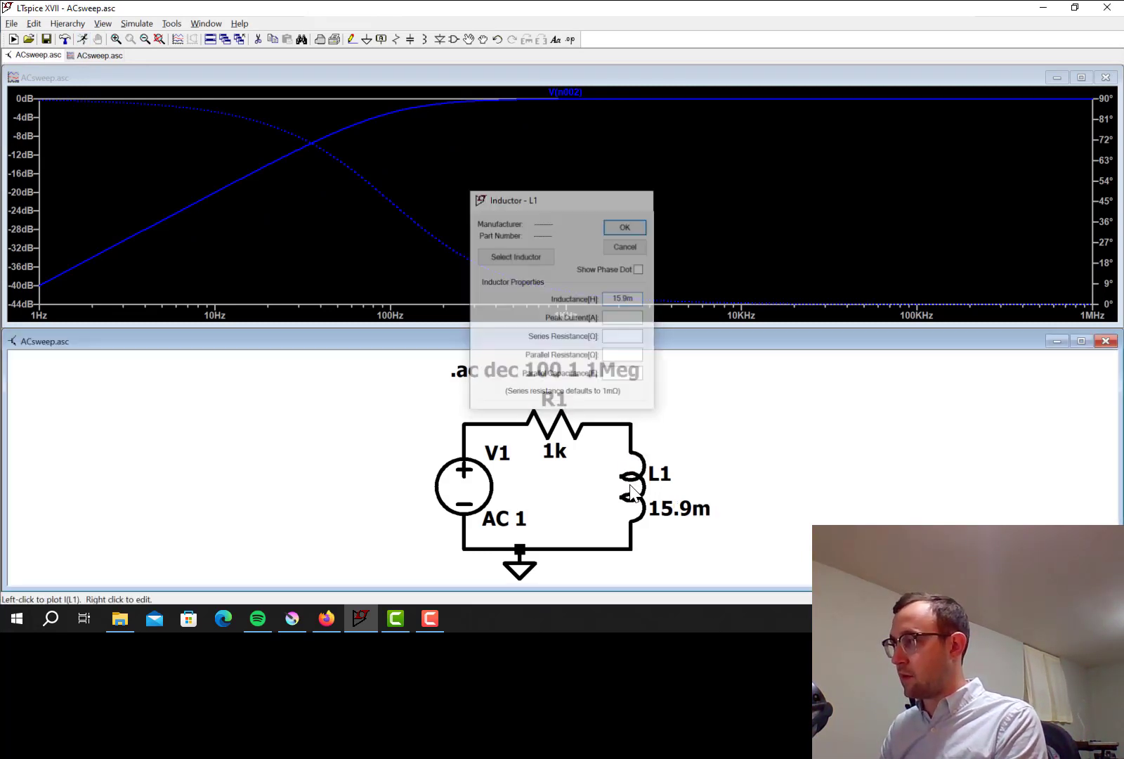
{"action": "left_click", "coordinate": [82, 41]}
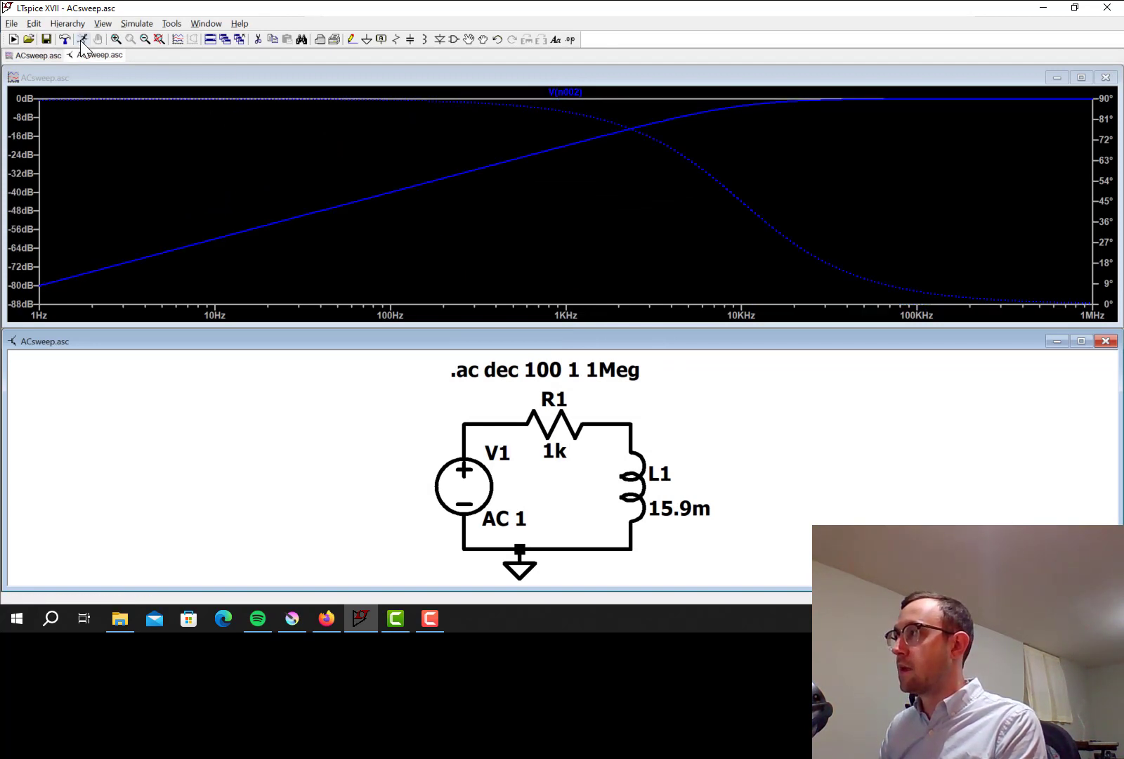